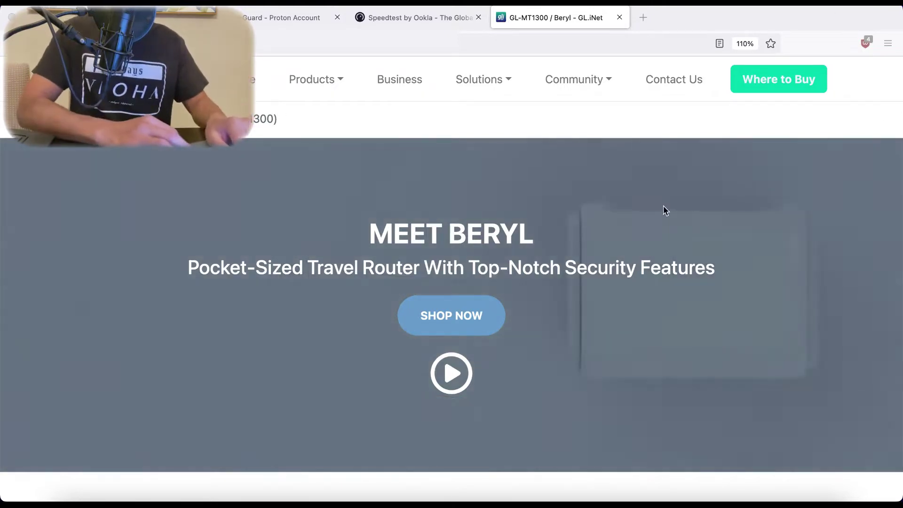
Step: Scroll the Beryl GL-MT1300 page down to the Top-Notch Secure Travel Router specs
{"action": "scroll", "coordinate": [613, 340], "scroll_direction": "down", "scroll_amount": 6}
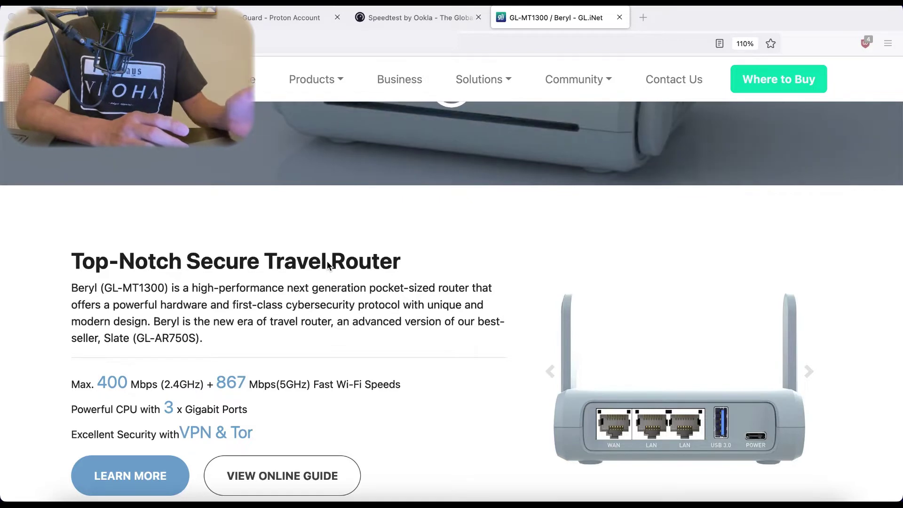
{"action": "scroll", "coordinate": [664, 203], "scroll_direction": "down", "scroll_amount": 2}
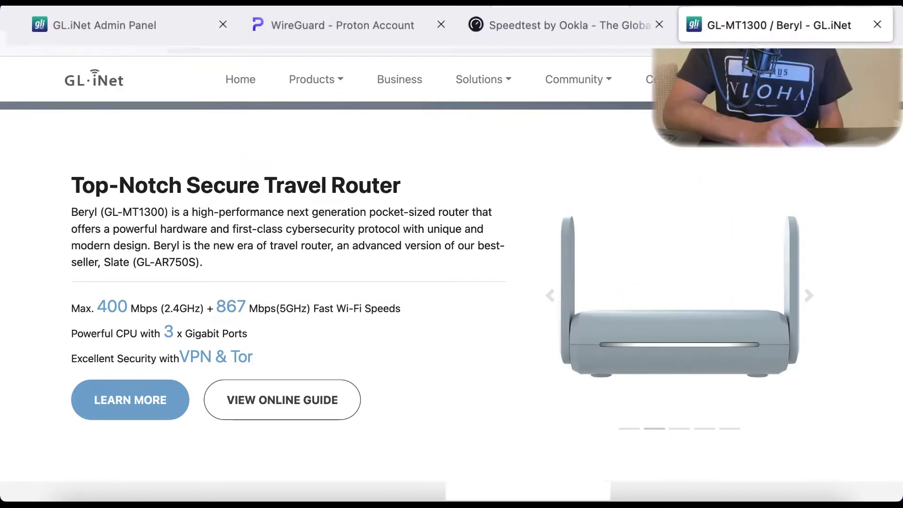
Step: Look over the WireGuard - Proton Account and Speedtest tabs, then return to the router's admin dashboard
{"action": "left_click", "coordinate": [110, 30]}
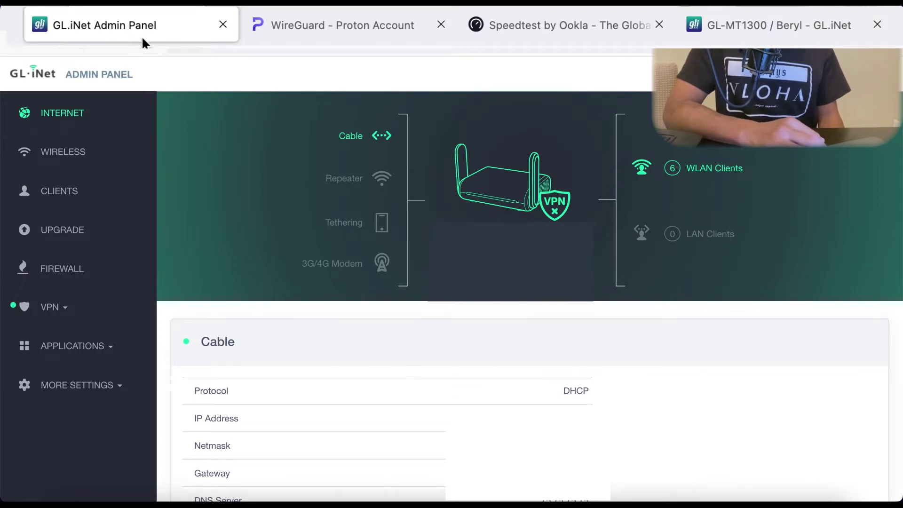
{"action": "left_click", "coordinate": [344, 21]}
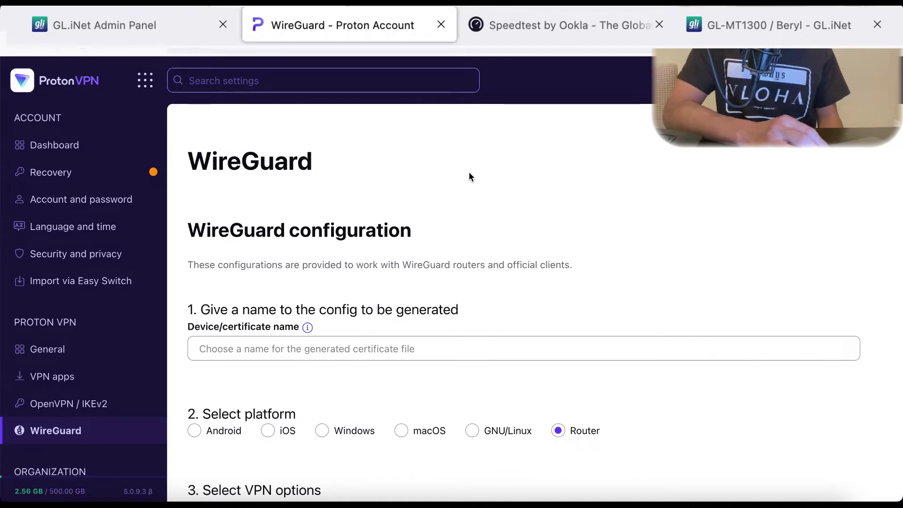
{"action": "left_click", "coordinate": [592, 30]}
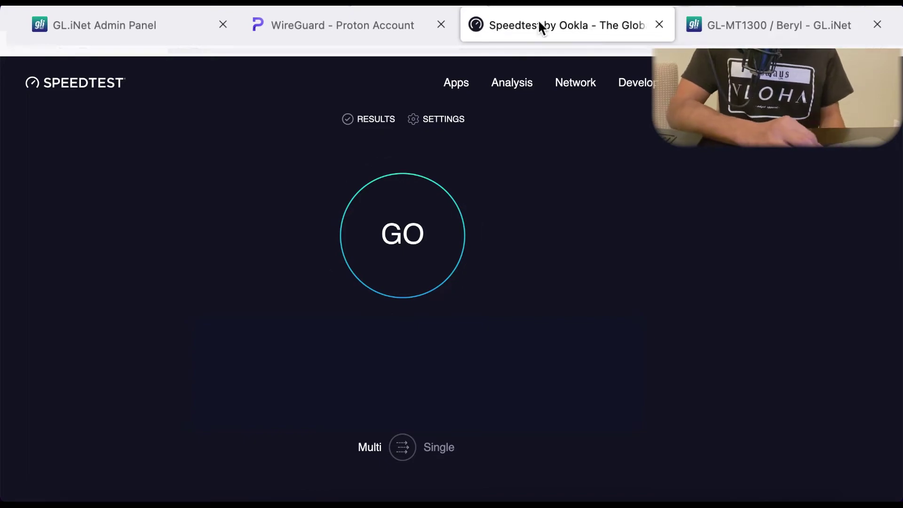
{"action": "left_click", "coordinate": [85, 25]}
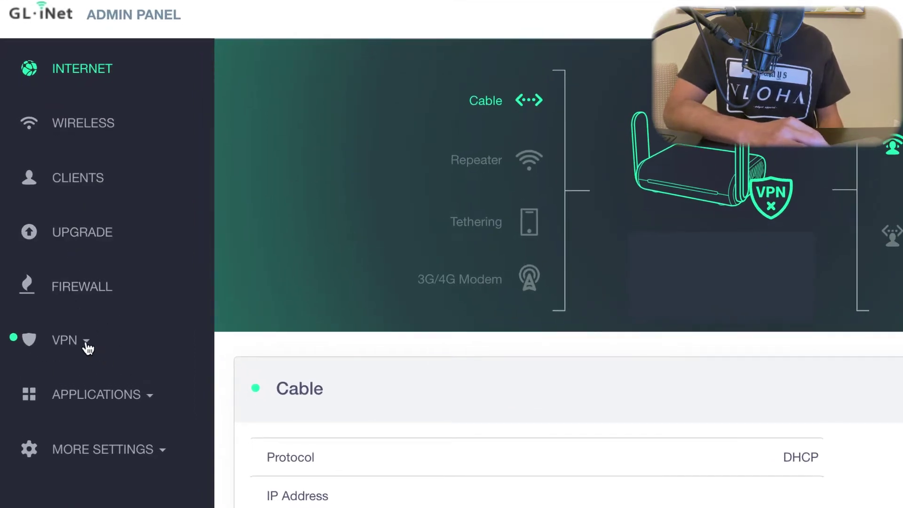
Step: Go to VPN > WireGuard Client and start setting up a WireGuard client manually
{"action": "left_click", "coordinate": [87, 342]}
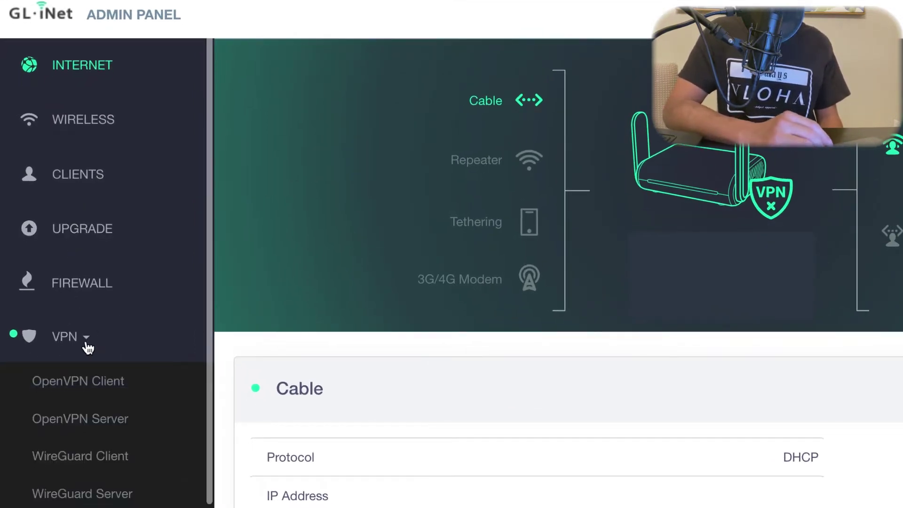
{"action": "scroll", "coordinate": [87, 348], "scroll_direction": "down", "scroll_amount": 3}
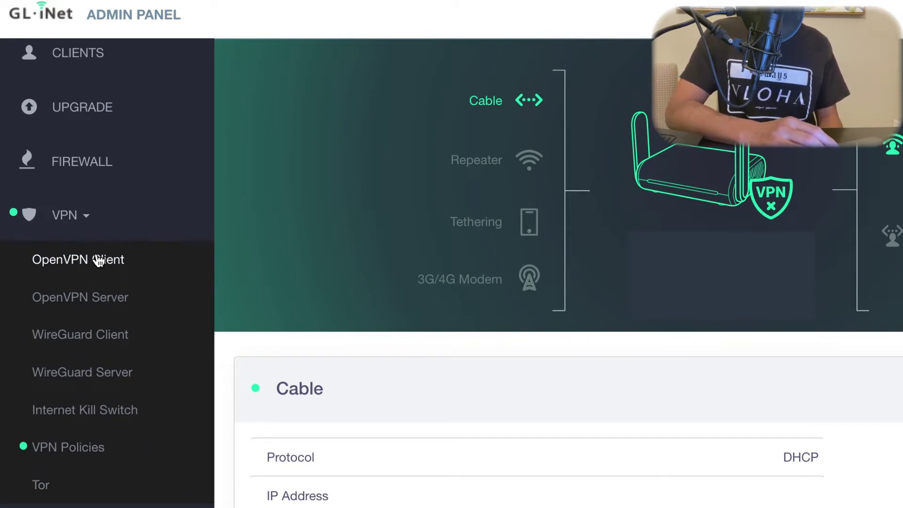
{"action": "left_click", "coordinate": [113, 342]}
{"action": "scroll", "coordinate": [470, 353], "scroll_direction": "down", "scroll_amount": 5}
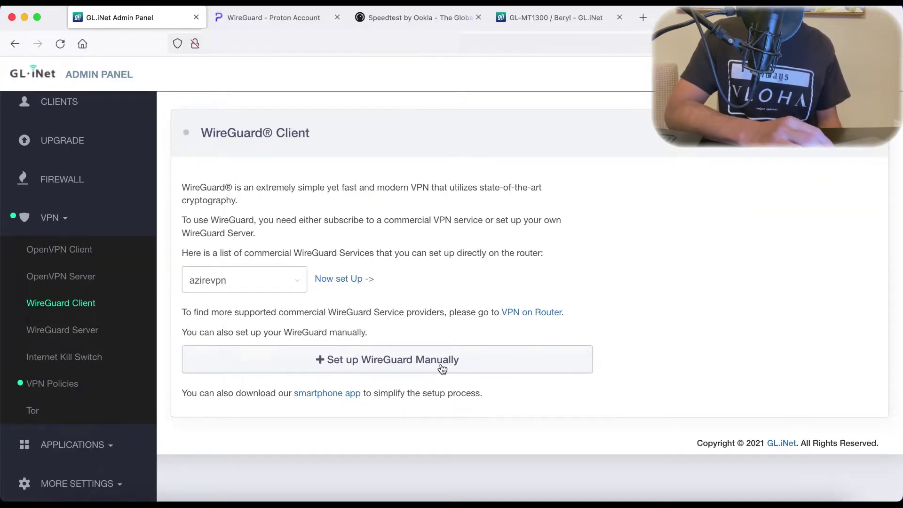
{"action": "left_click", "coordinate": [442, 368]}
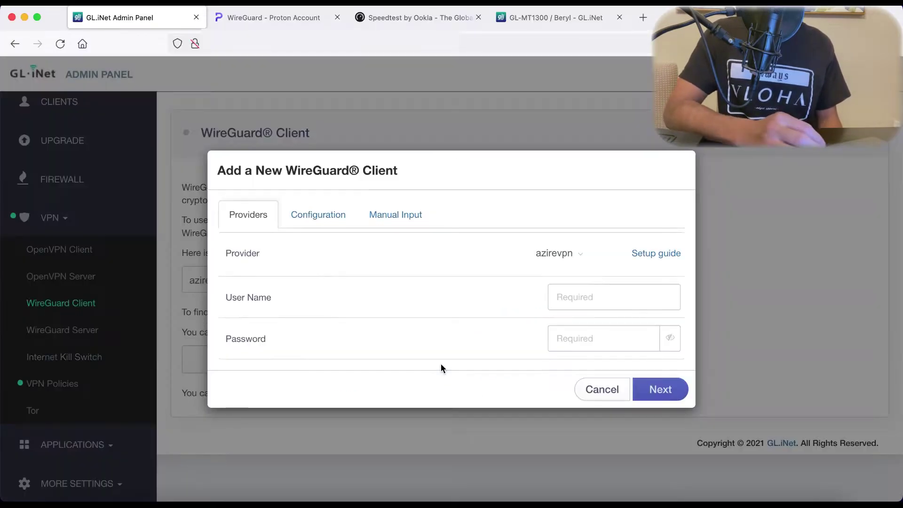
Step: On the Proton WireGuard page, check the recommended server US-NY#73 and focus the certificate name field
{"action": "left_click", "coordinate": [275, 21]}
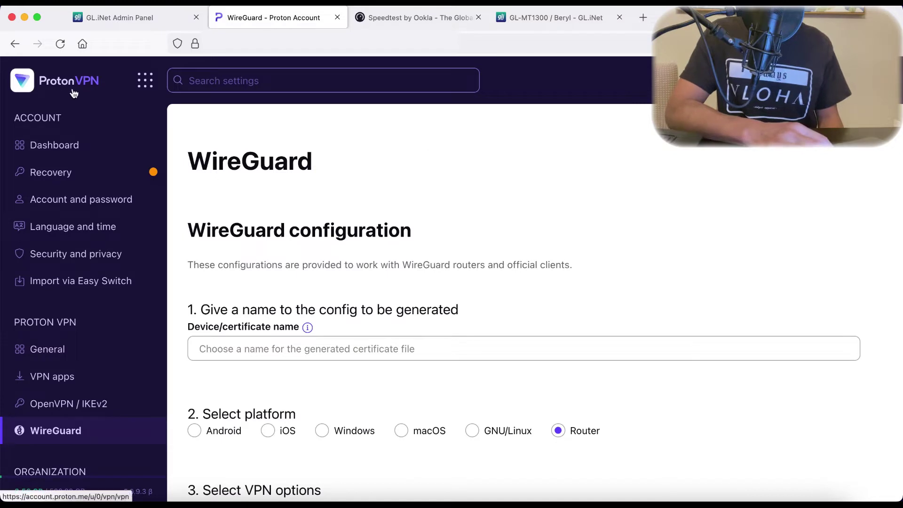
{"action": "left_click", "coordinate": [65, 438]}
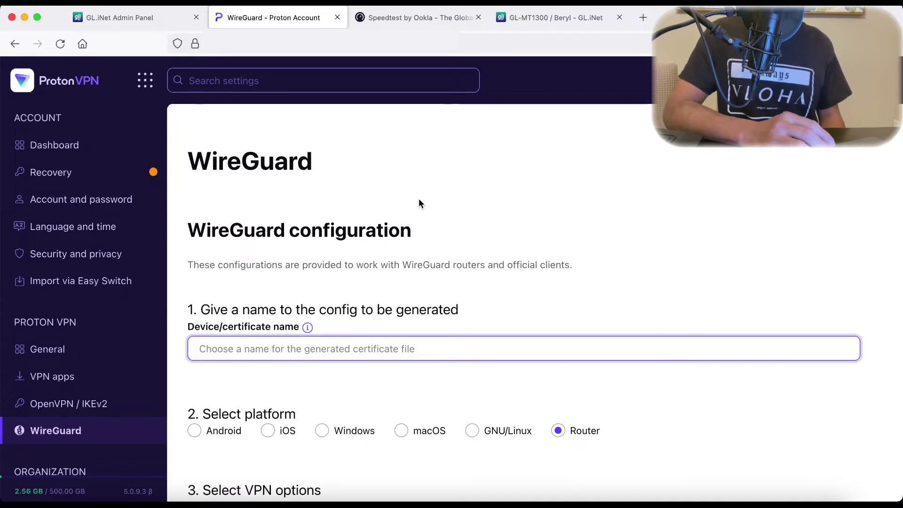
{"action": "scroll", "coordinate": [513, 231], "scroll_direction": "down", "scroll_amount": 7}
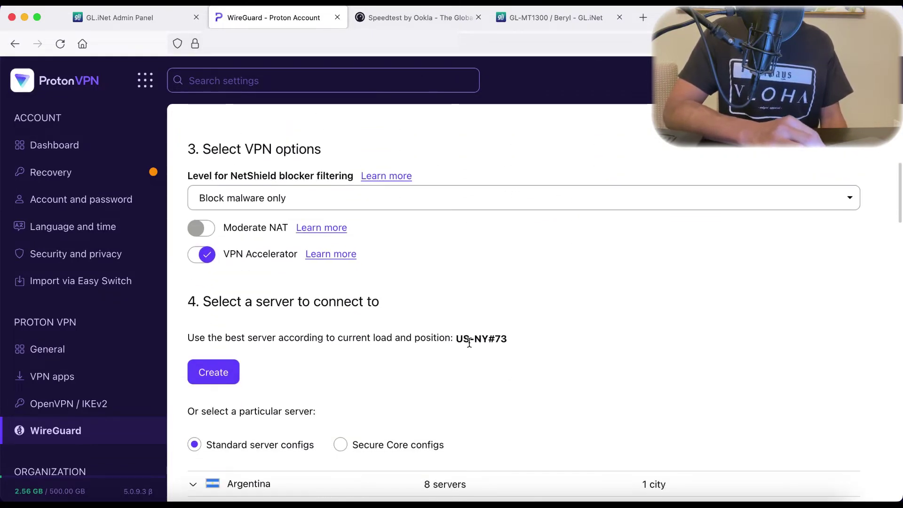
{"action": "left_click_drag", "start_coordinate": [456, 339], "coordinate": [510, 343]}
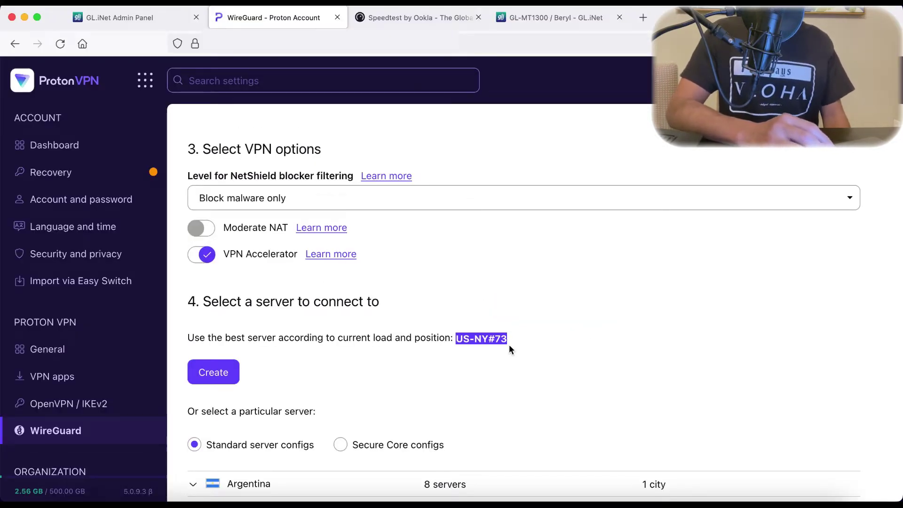
{"action": "scroll", "coordinate": [508, 344], "scroll_direction": "up", "scroll_amount": 5}
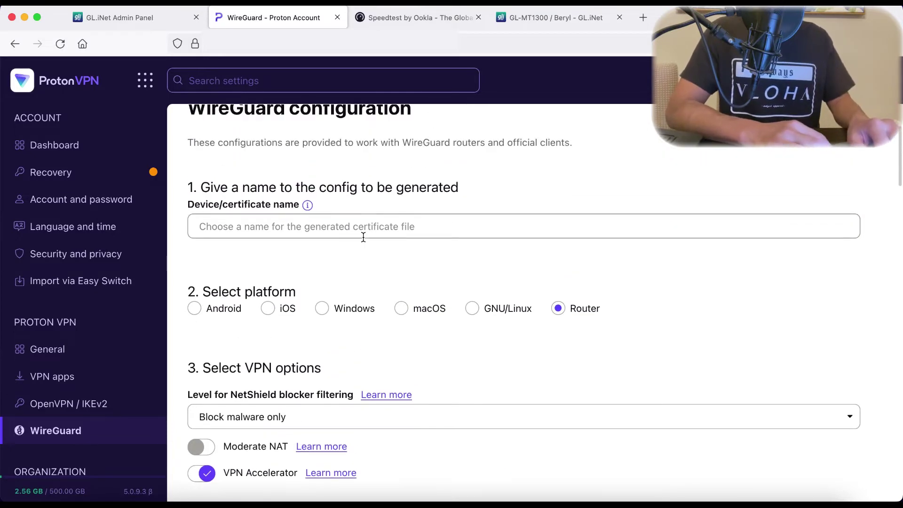
{"action": "scroll", "coordinate": [436, 317], "scroll_direction": "down", "scroll_amount": 8}
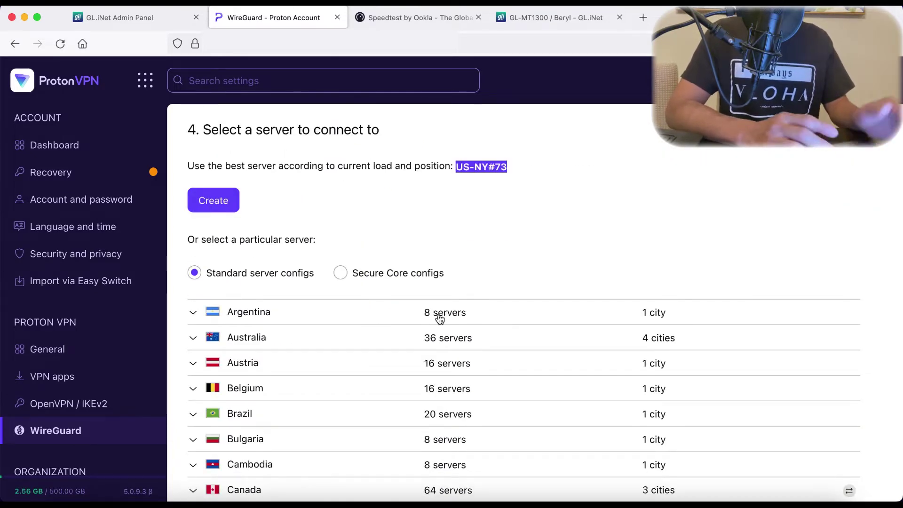
{"action": "scroll", "coordinate": [439, 317], "scroll_direction": "up", "scroll_amount": 8}
{"action": "left_click", "coordinate": [361, 287]}
Step: Name the Proton config NY73 and confirm NetShield stays on Block malware only
{"action": "type", "text": "NY"}
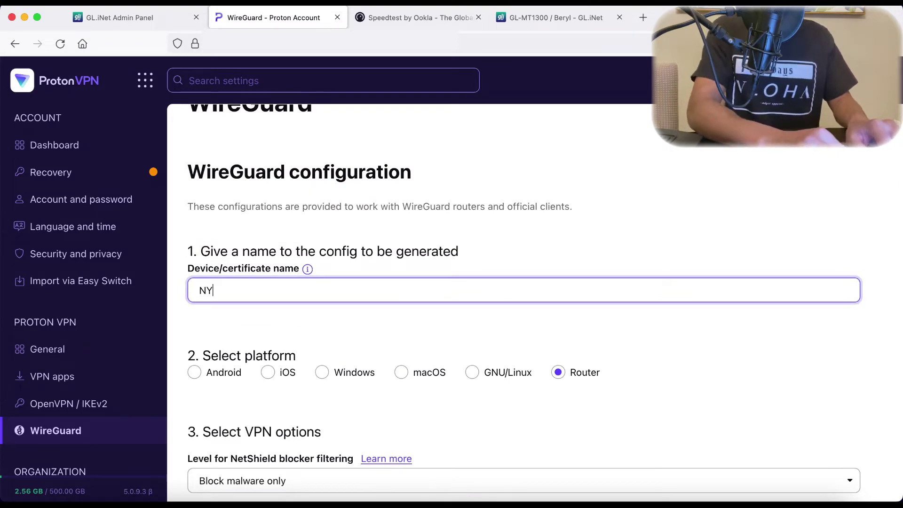
{"action": "scroll", "coordinate": [478, 374], "scroll_direction": "down", "scroll_amount": 5}
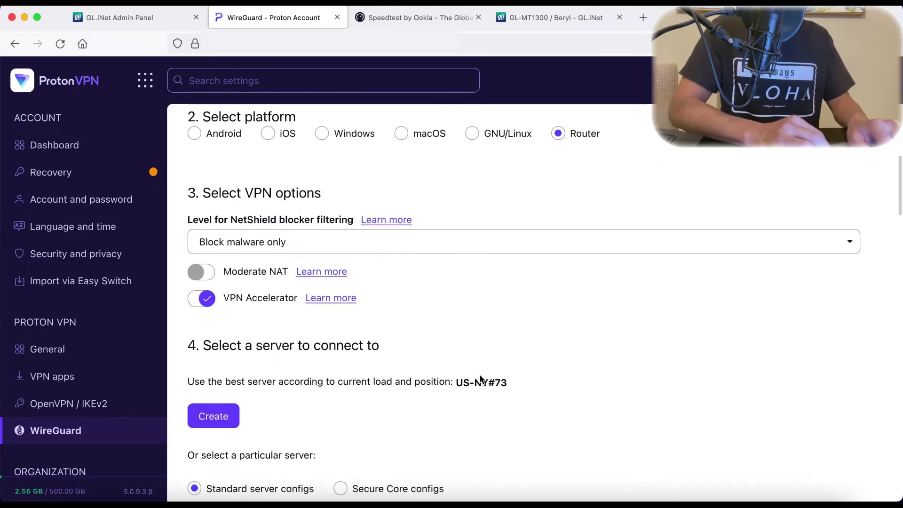
{"action": "scroll", "coordinate": [490, 412], "scroll_direction": "up", "scroll_amount": 6}
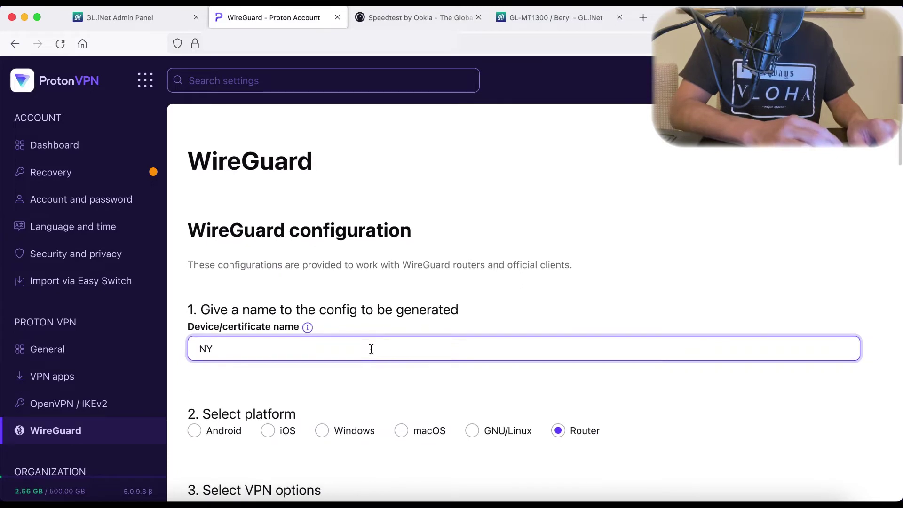
{"action": "type", "text": "73"}
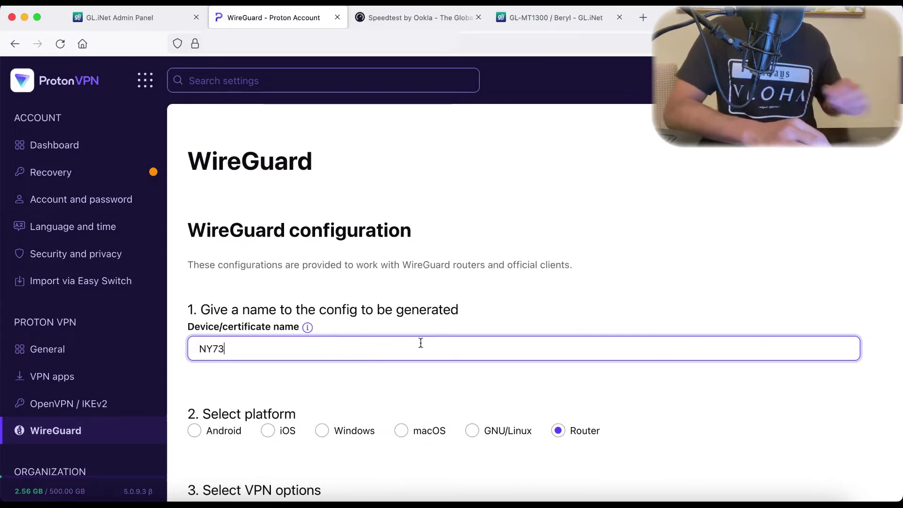
{"action": "scroll", "coordinate": [290, 376], "scroll_direction": "down", "scroll_amount": 2}
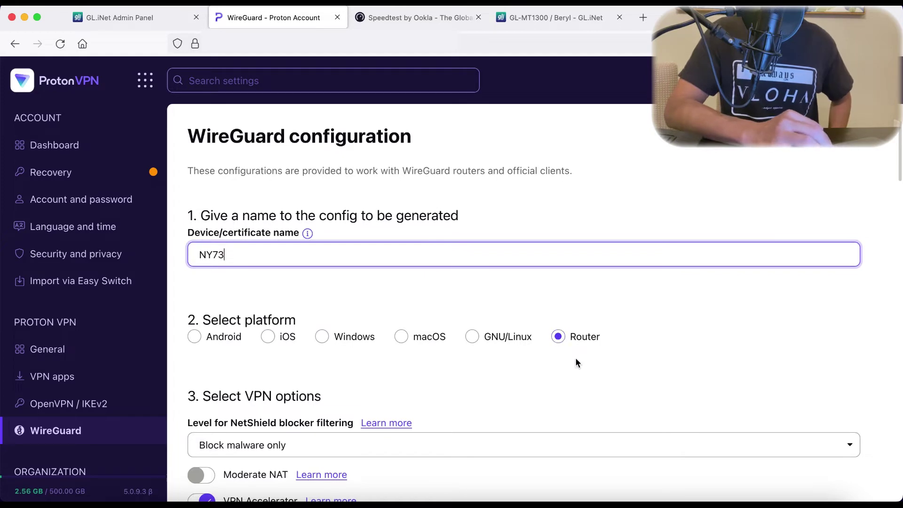
{"action": "scroll", "coordinate": [376, 324], "scroll_direction": "down", "scroll_amount": 3}
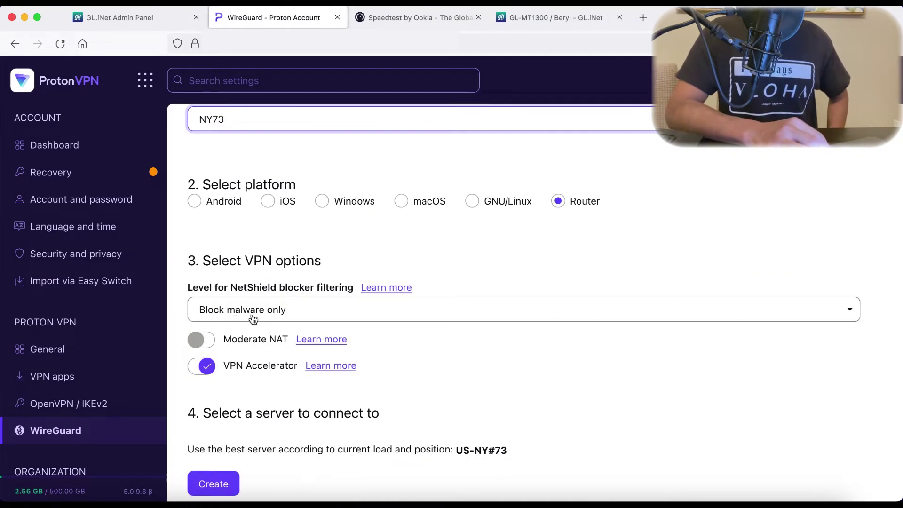
{"action": "left_click", "coordinate": [254, 319]}
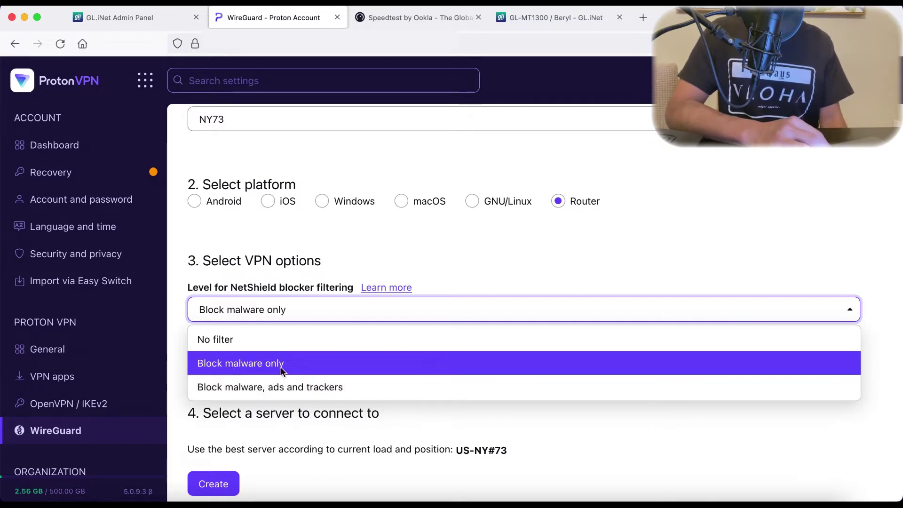
Step: Glance at the router's add-client dialog, then back in Proton confirm the server US-NY#73
{"action": "left_click", "coordinate": [132, 17]}
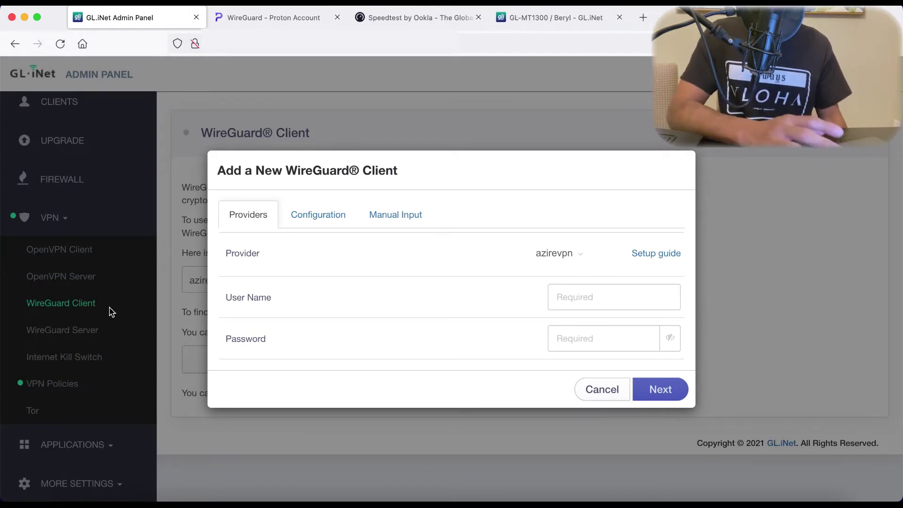
{"action": "left_click", "coordinate": [289, 16]}
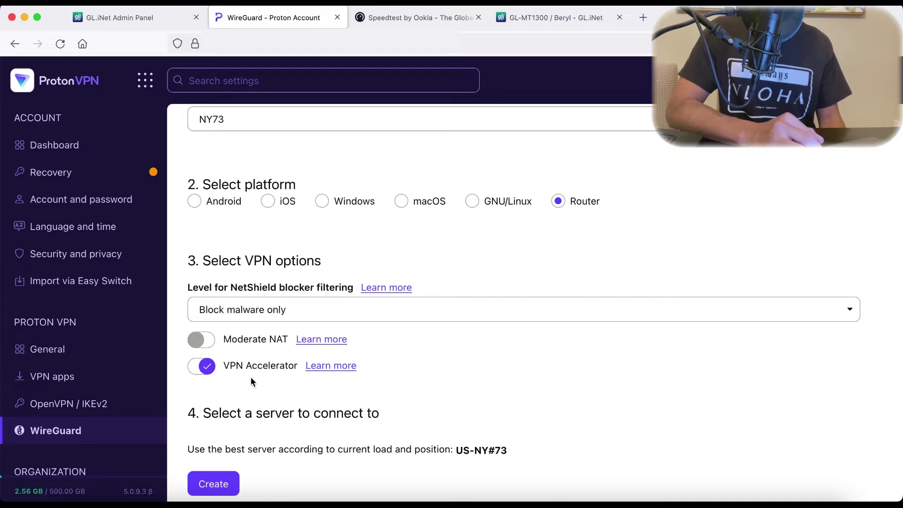
{"action": "scroll", "coordinate": [396, 397], "scroll_direction": "down", "scroll_amount": 2}
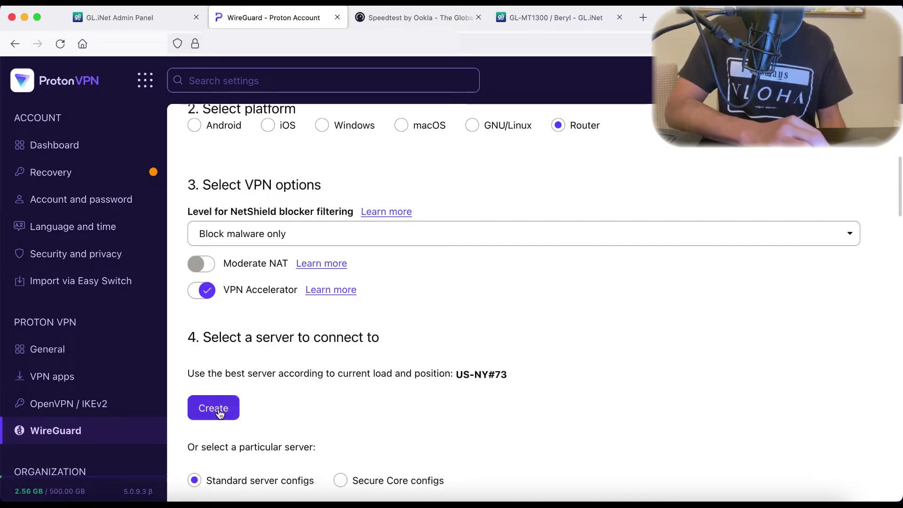
{"action": "left_click", "coordinate": [481, 373]}
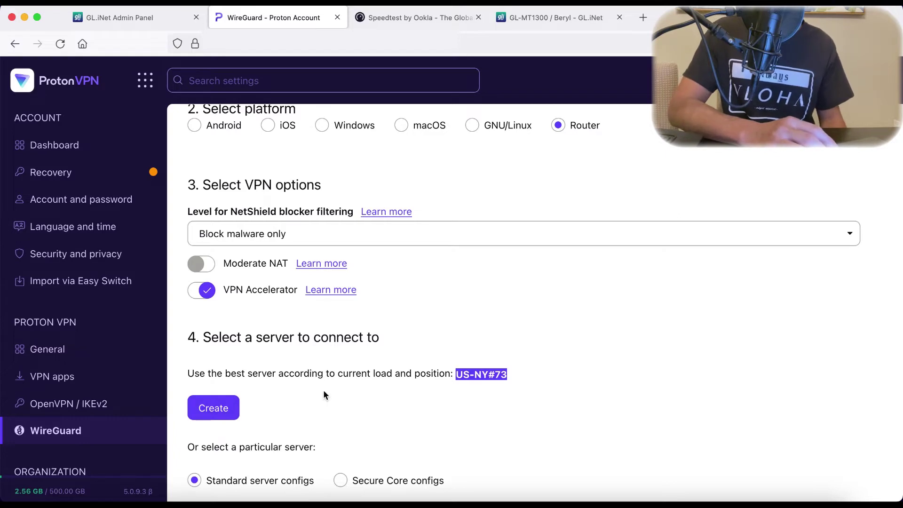
{"action": "left_click", "coordinate": [469, 416]}
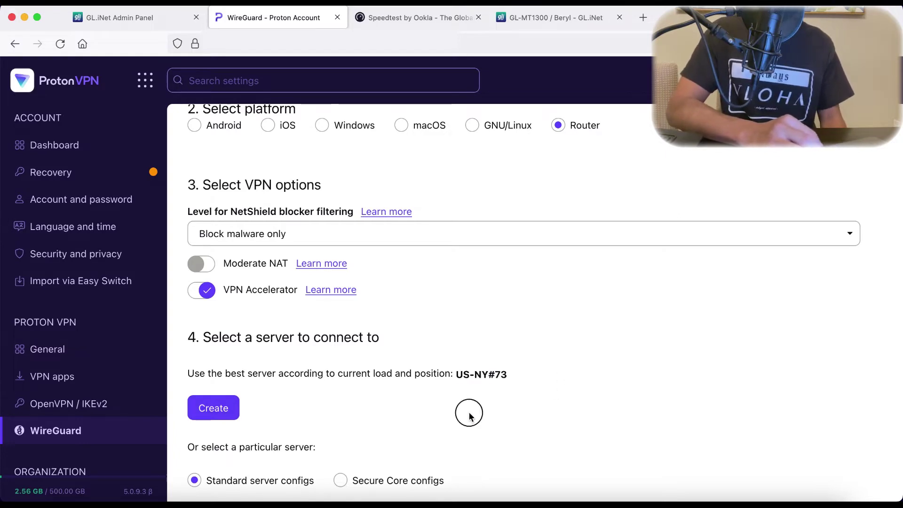
Step: Create the NY73 config for US-NY#73 and select all of its generated text
{"action": "left_click", "coordinate": [207, 413]}
{"action": "left_click_drag", "start_coordinate": [448, 401], "coordinate": [279, 212]}
{"action": "left_click", "coordinate": [322, 252]}
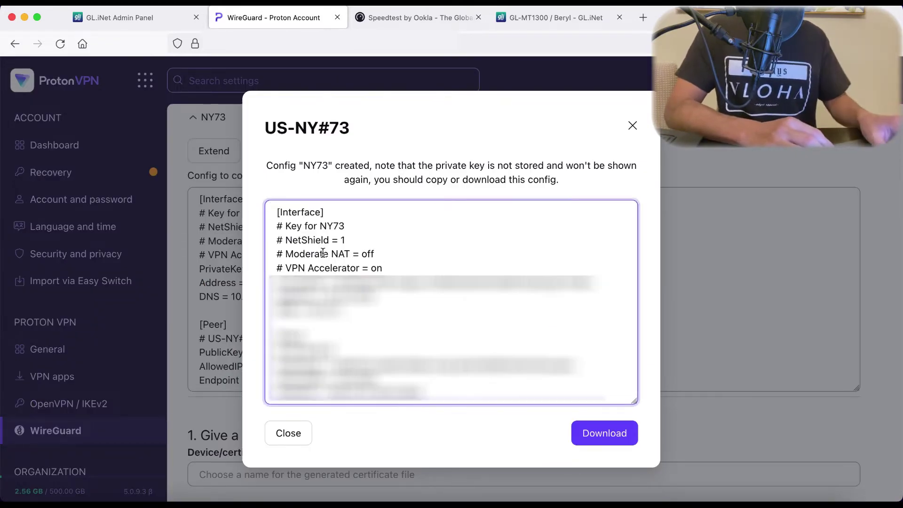
{"action": "key", "text": "super+a"}
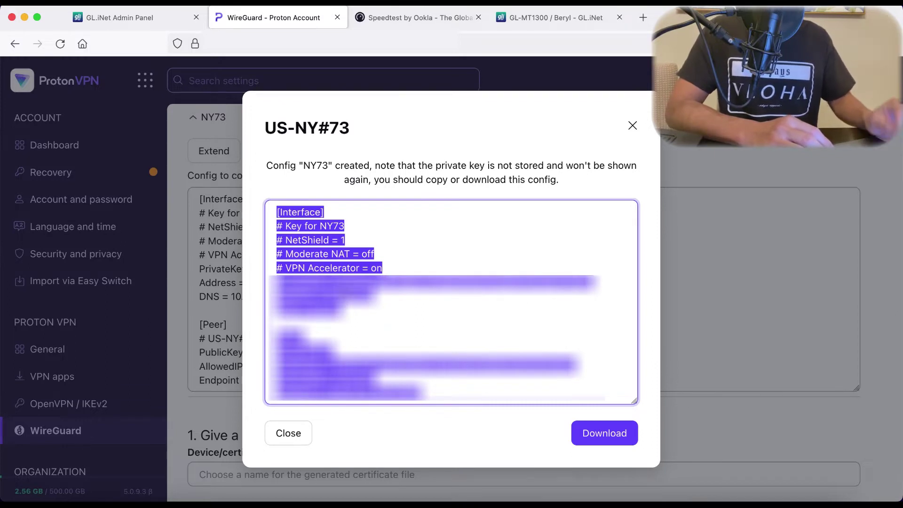
{"action": "left_click", "coordinate": [95, 16]}
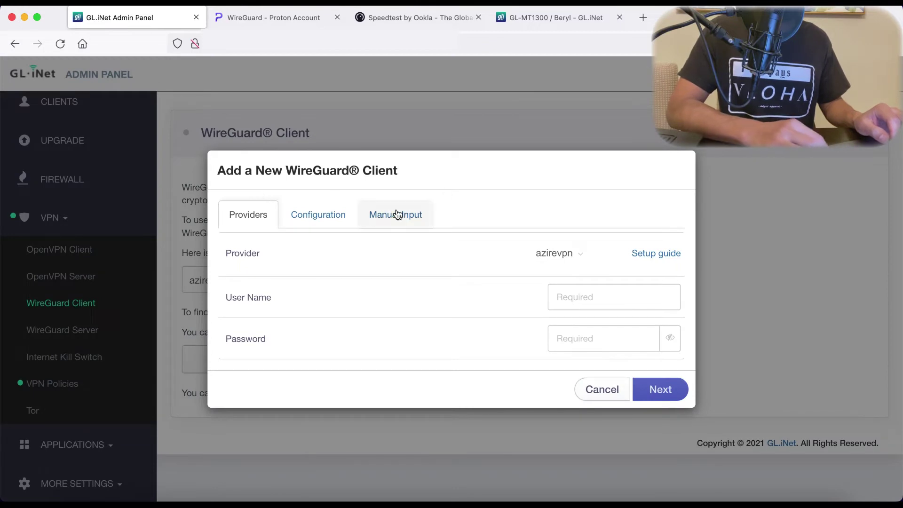
Step: Paste the NY73 WireGuard config into the router's Configuration box and continue to naming
{"action": "left_click", "coordinate": [313, 216]}
{"action": "left_click", "coordinate": [314, 218]}
{"action": "key", "text": "super+v"}
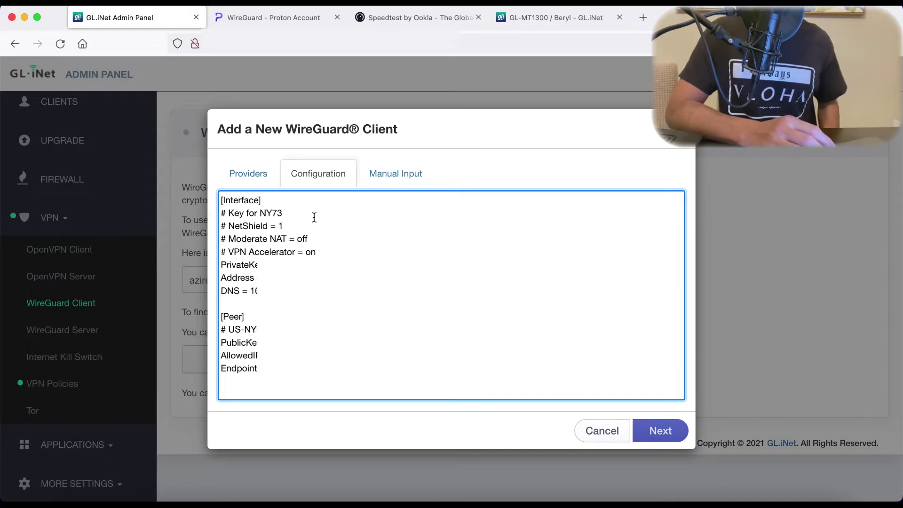
{"action": "left_click", "coordinate": [660, 430]}
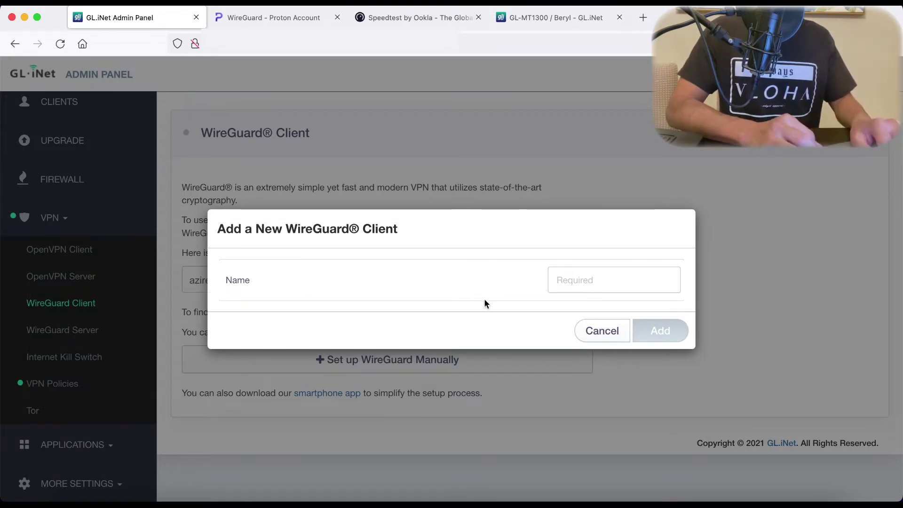
Step: Copy the profile name NY73 from the Proton config and close the config dialog
{"action": "left_click", "coordinate": [242, 17]}
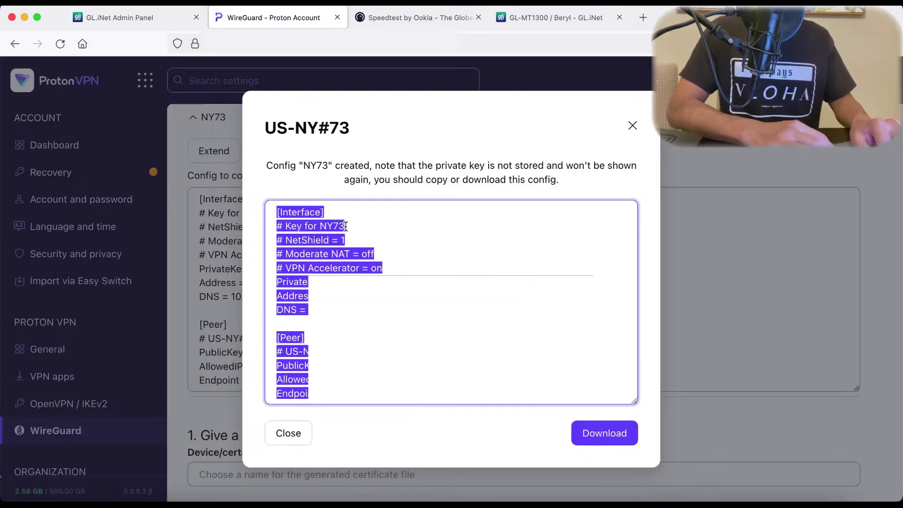
{"action": "left_click_drag", "start_coordinate": [319, 226], "coordinate": [349, 226]}
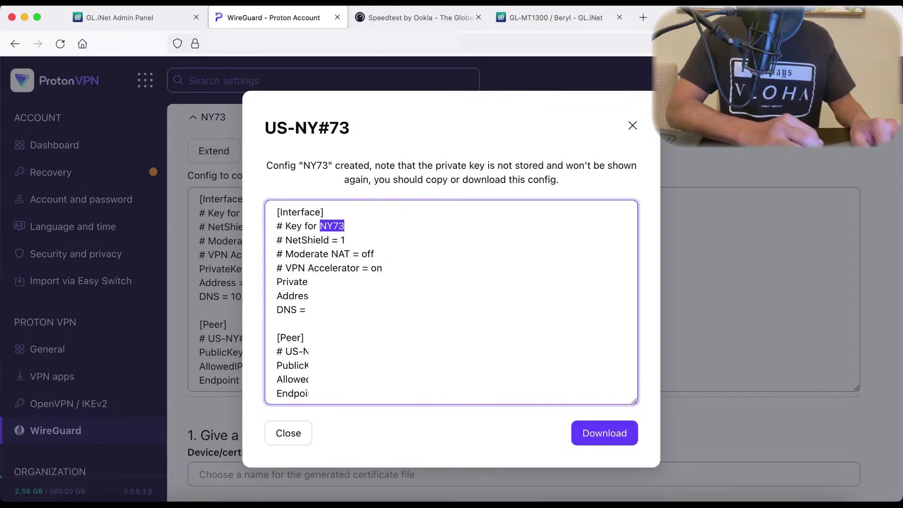
{"action": "key", "text": "Escape"}
{"action": "left_click", "coordinate": [194, 300]}
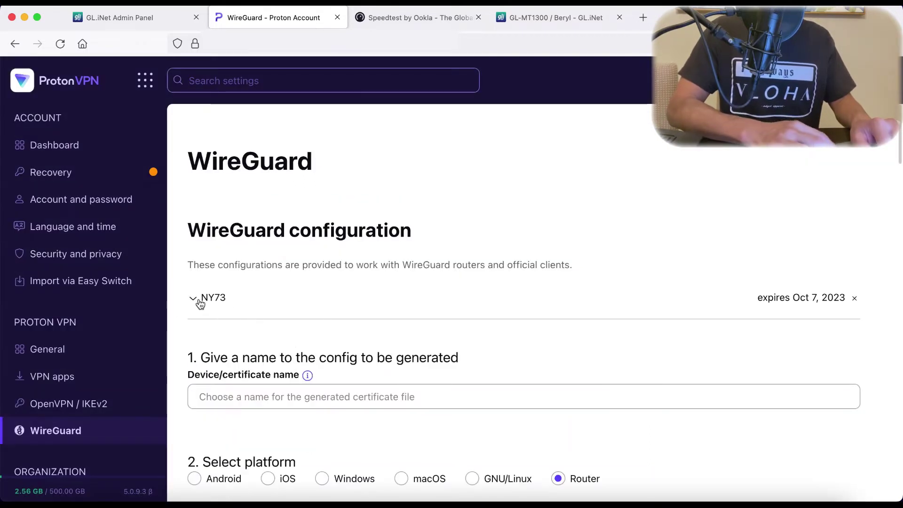
{"action": "scroll", "coordinate": [236, 268], "scroll_direction": "down", "scroll_amount": 2}
{"action": "left_click", "coordinate": [251, 320]}
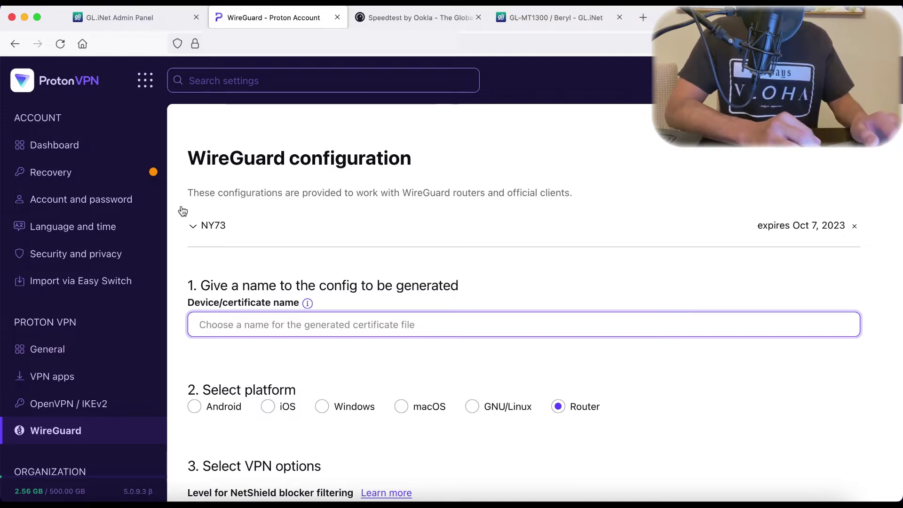
Step: Name the new WireGuard client NY73 and add it to the router
{"action": "left_click", "coordinate": [118, 14]}
{"action": "left_click", "coordinate": [575, 271]}
{"action": "type", "text": "NY73"}
{"action": "left_click", "coordinate": [672, 334]}
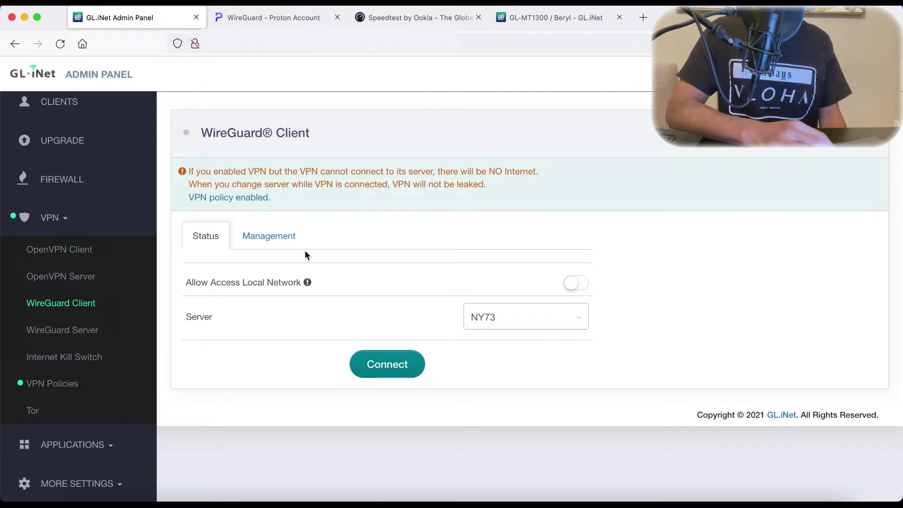
Step: Select NY73 as the server and connect, getting IP 10.2.0.2
{"action": "left_click", "coordinate": [487, 319]}
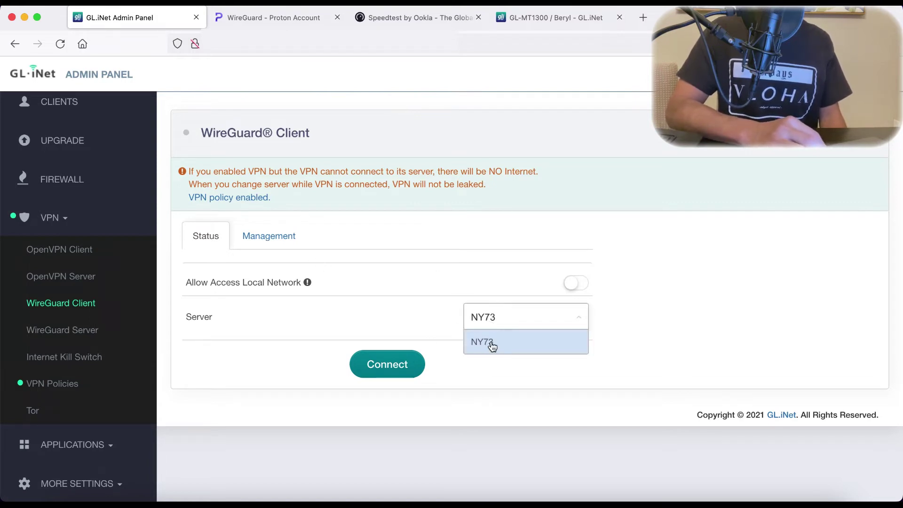
{"action": "left_click", "coordinate": [395, 309]}
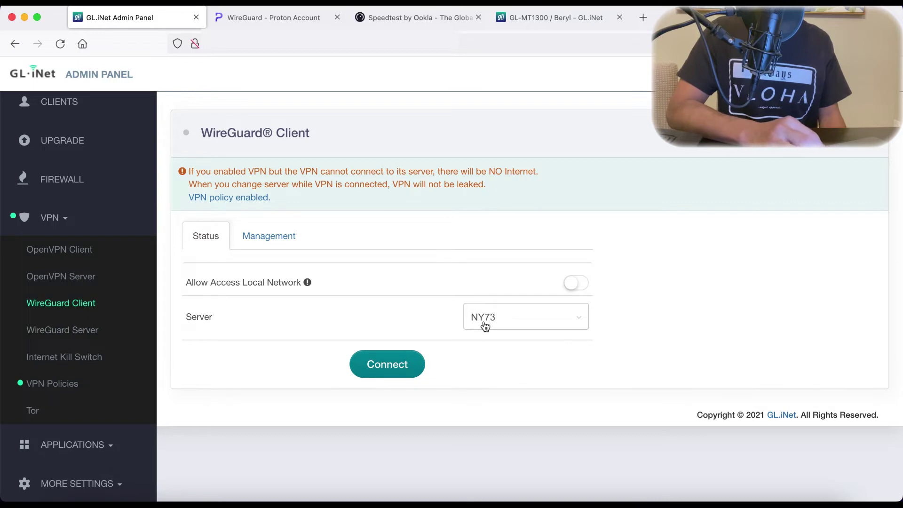
{"action": "left_click", "coordinate": [389, 370]}
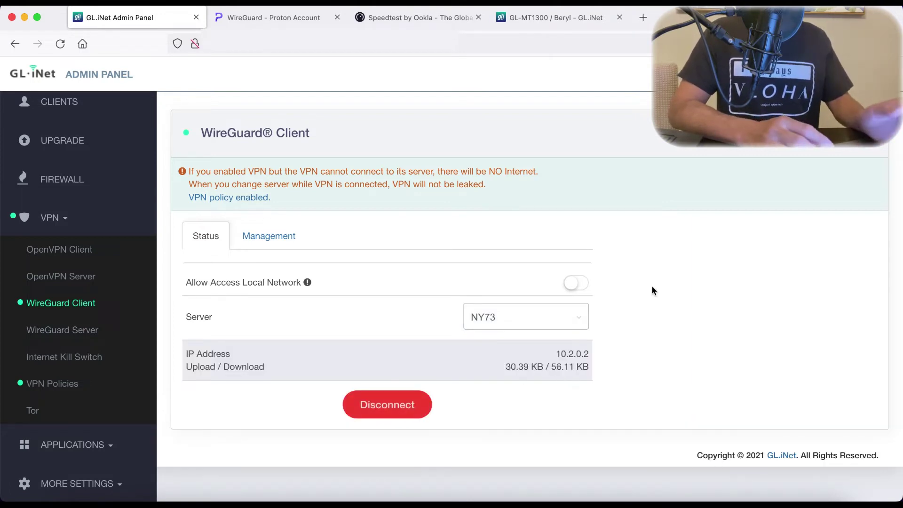
Step: Search 'whats my ip' in a new tab and confirm the New York address 146.70.72.166
{"action": "left_click", "coordinate": [643, 18]}
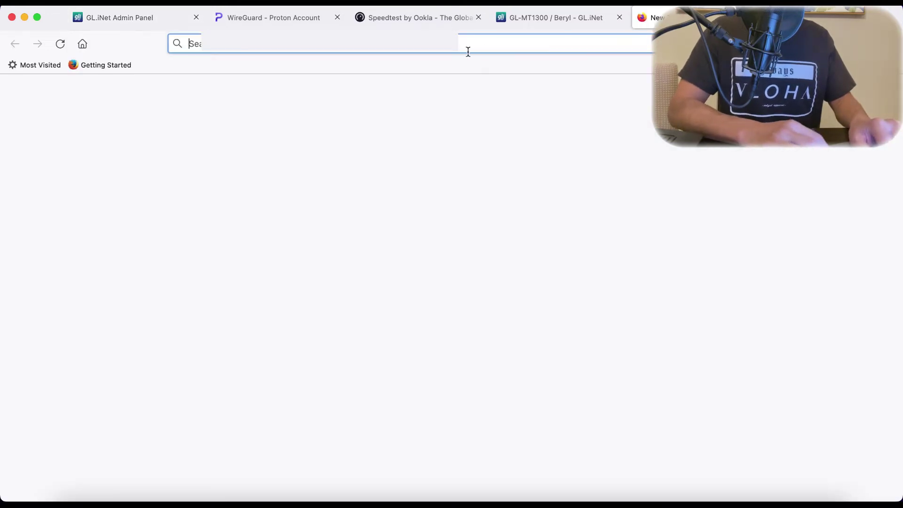
{"action": "type", "text": "what"}
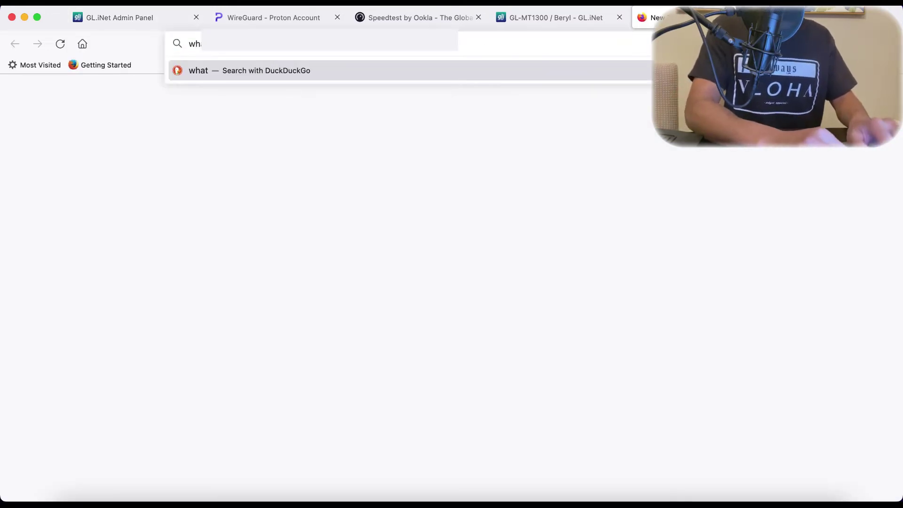
{"action": "type", "text": "s my ip"}
{"action": "key", "text": "Return"}
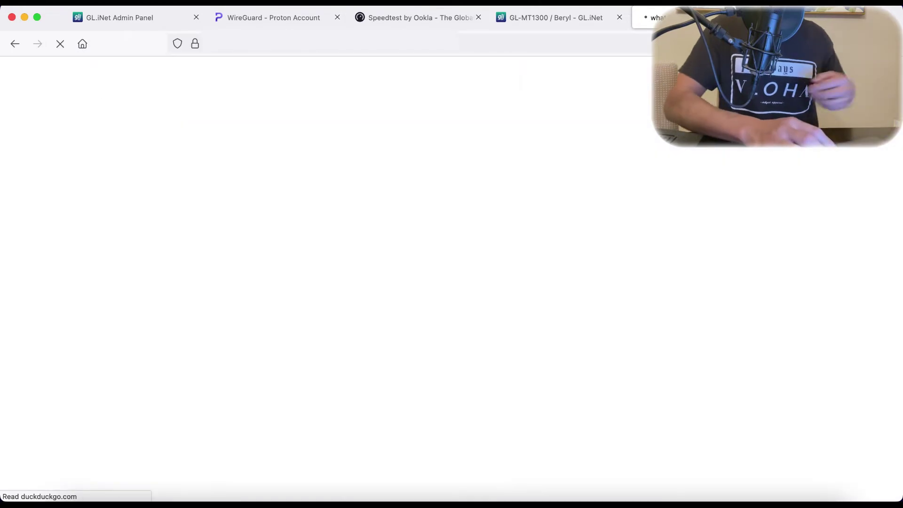
{"action": "left_click_drag", "start_coordinate": [179, 140], "coordinate": [237, 140]}
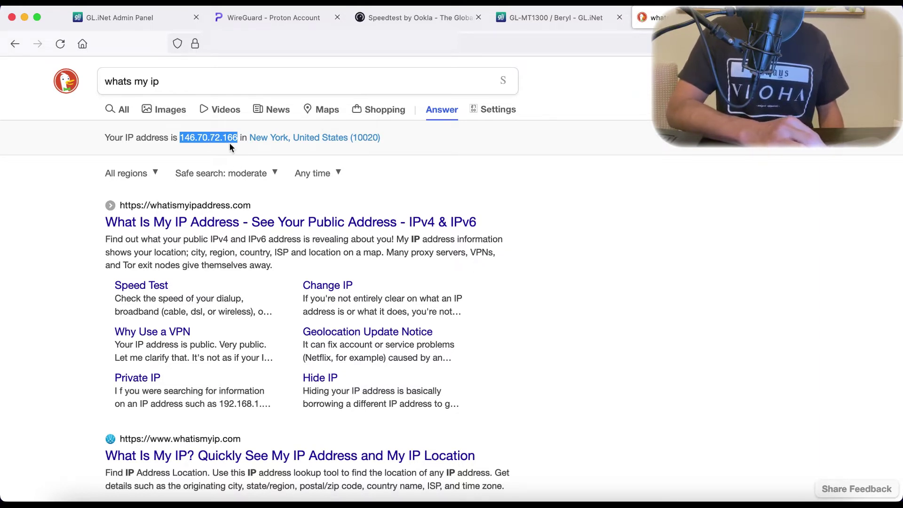
Step: Check the router's WireGuard connection status, then return to the Proton WireGuard page
{"action": "key", "text": "super+2"}
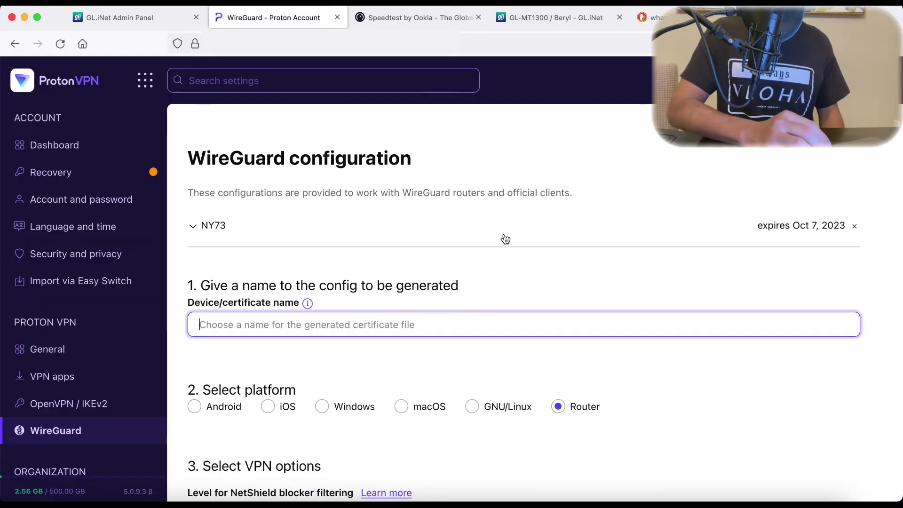
{"action": "left_click", "coordinate": [129, 15]}
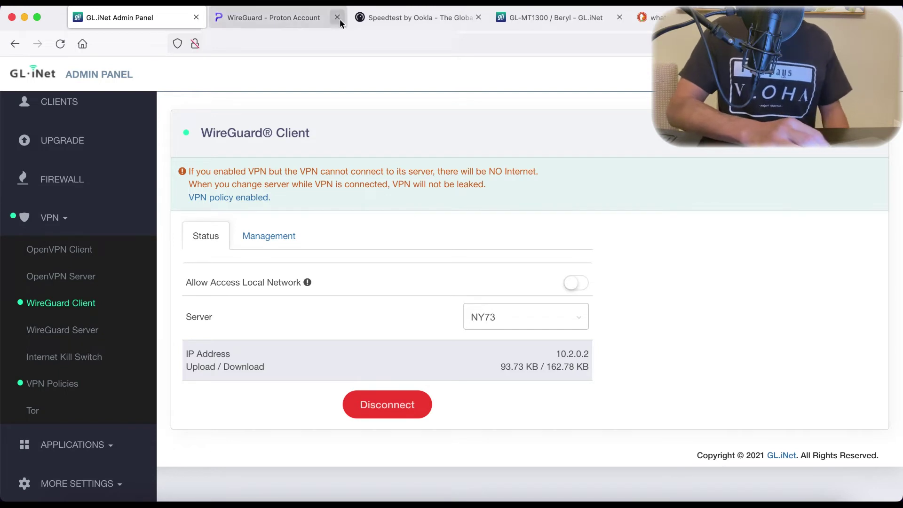
{"action": "left_click", "coordinate": [257, 18]}
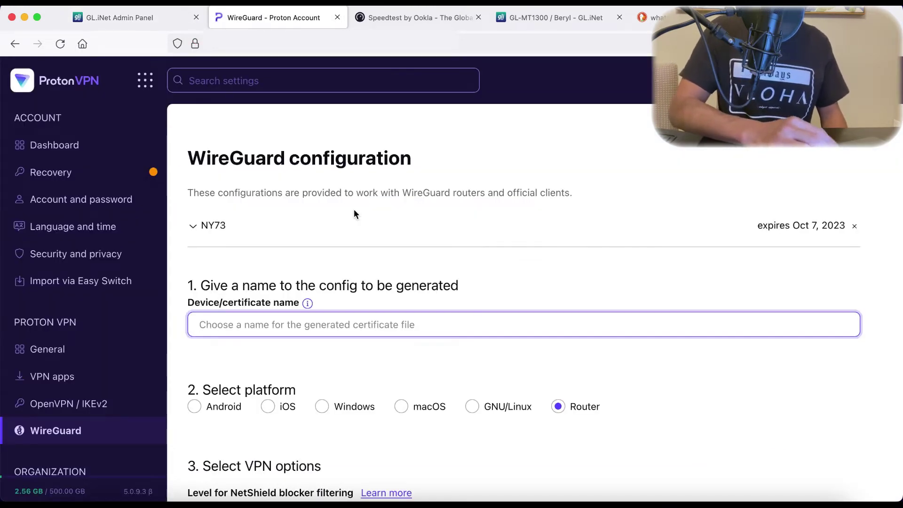
{"action": "scroll", "coordinate": [494, 287], "scroll_direction": "down", "scroll_amount": 15}
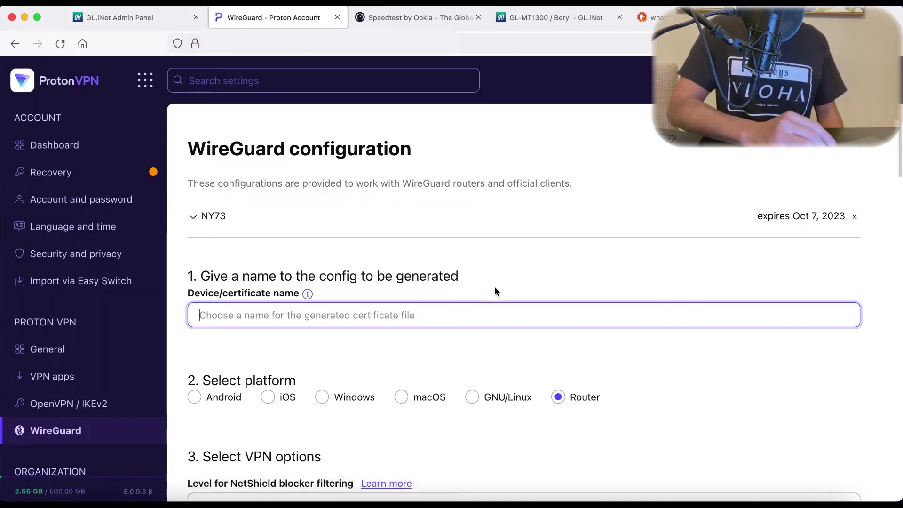
{"action": "scroll", "coordinate": [494, 287], "scroll_direction": "up", "scroll_amount": 8}
{"action": "scroll", "coordinate": [495, 286], "scroll_direction": "down", "scroll_amount": 3}
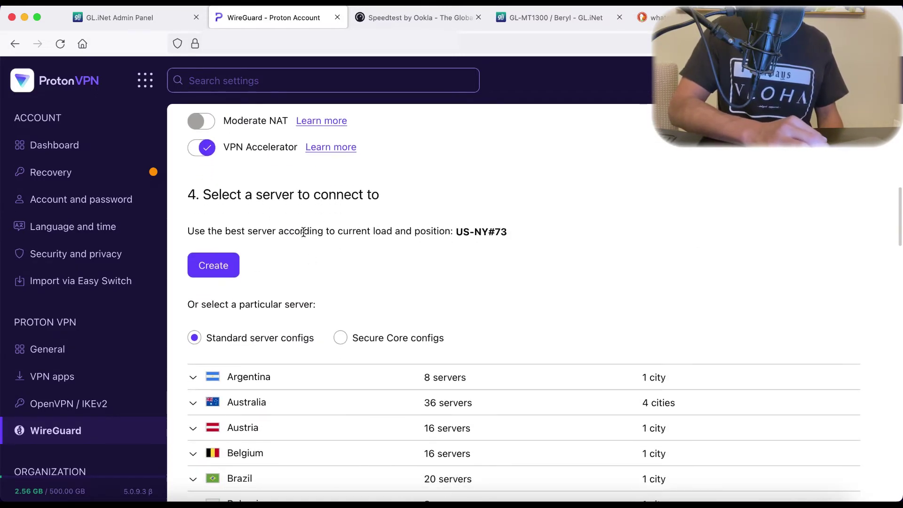
{"action": "scroll", "coordinate": [351, 286], "scroll_direction": "down", "scroll_amount": 3}
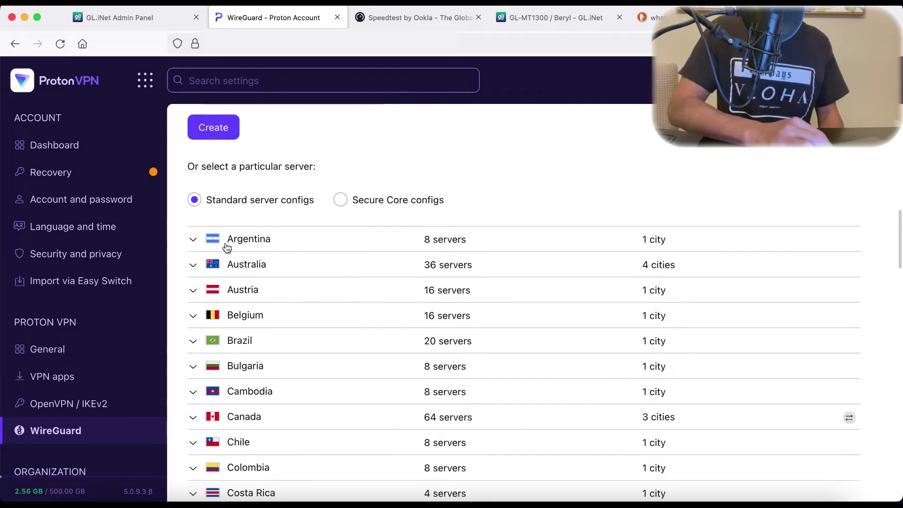
{"action": "scroll", "coordinate": [298, 360], "scroll_direction": "down", "scroll_amount": 3}
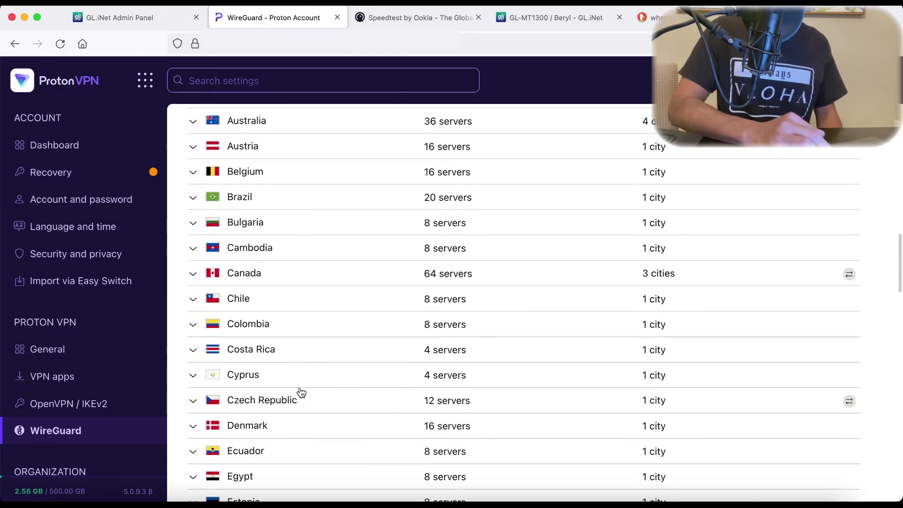
{"action": "scroll", "coordinate": [298, 393], "scroll_direction": "down", "scroll_amount": 6}
{"action": "scroll", "coordinate": [244, 386], "scroll_direction": "down", "scroll_amount": 10}
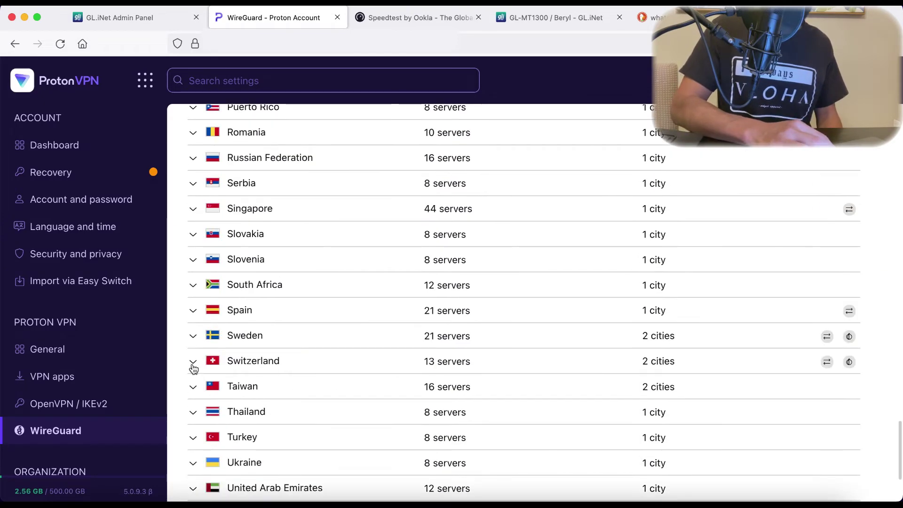
{"action": "left_click", "coordinate": [193, 362]}
Step: Highlight the Zurich server CH#17, then scroll back toward the top
{"action": "scroll", "coordinate": [367, 397], "scroll_direction": "down", "scroll_amount": 10}
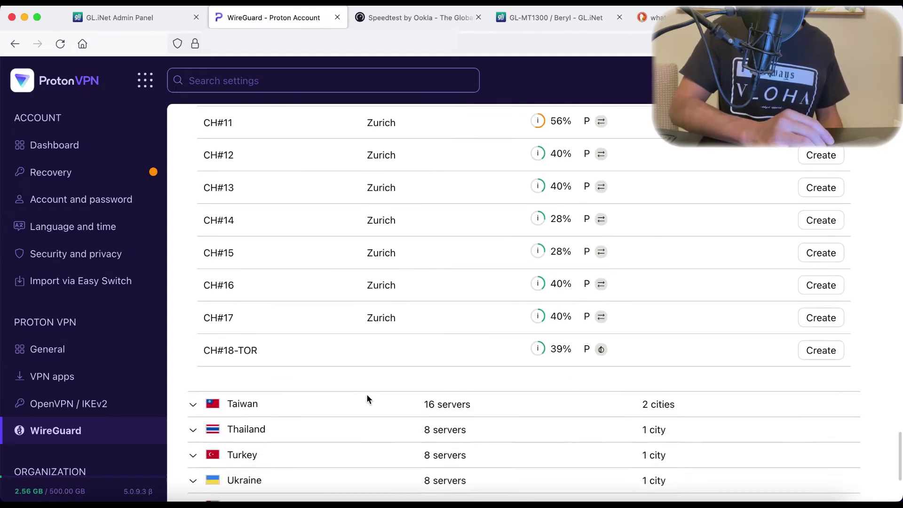
{"action": "scroll", "coordinate": [368, 397], "scroll_direction": "up", "scroll_amount": 2}
{"action": "scroll", "coordinate": [367, 397], "scroll_direction": "up", "scroll_amount": 3}
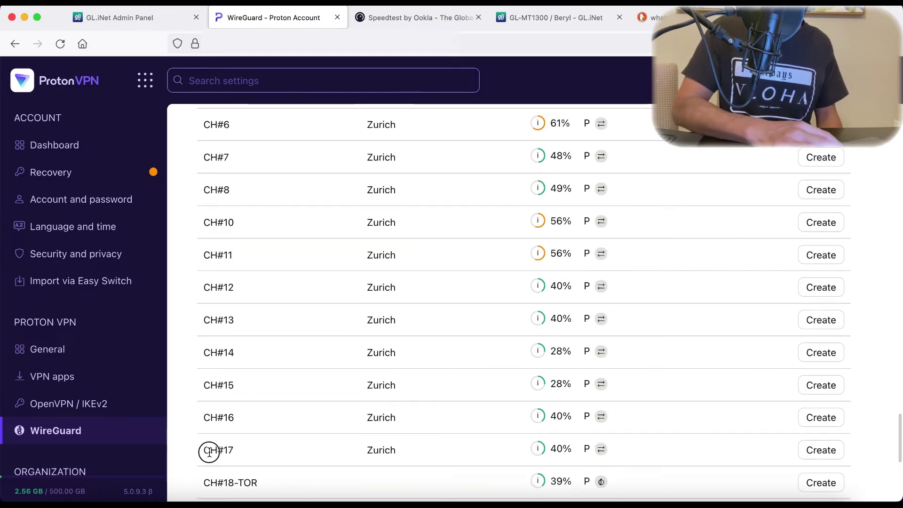
{"action": "left_click_drag", "start_coordinate": [203, 450], "coordinate": [252, 453]}
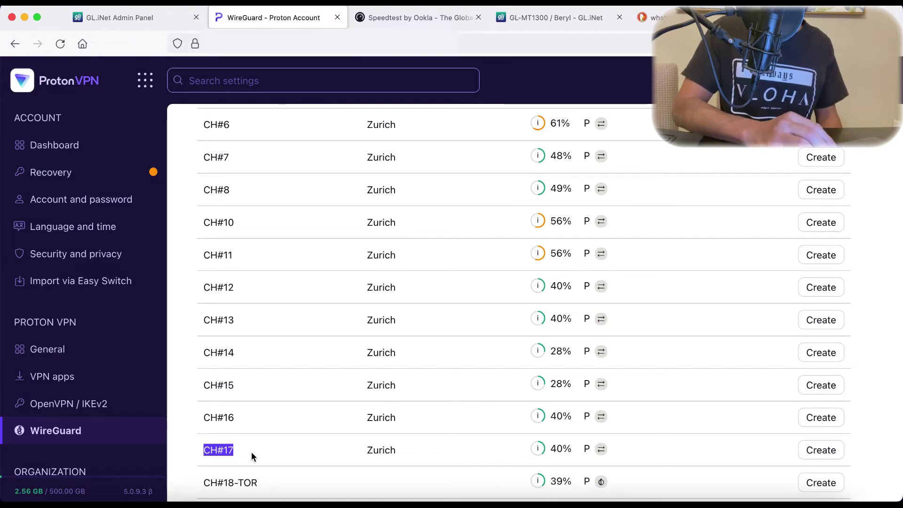
{"action": "scroll", "coordinate": [251, 451], "scroll_direction": "up", "scroll_amount": 10}
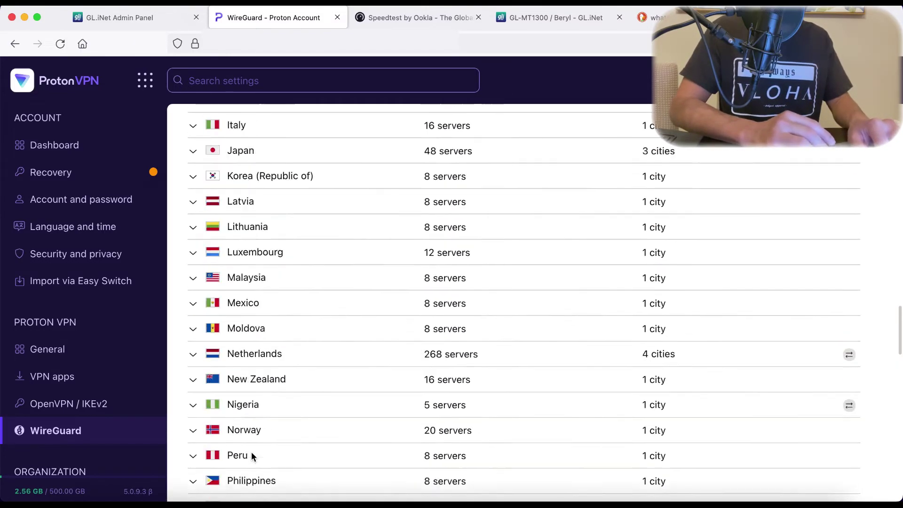
{"action": "scroll", "coordinate": [252, 455], "scroll_direction": "up", "scroll_amount": 15}
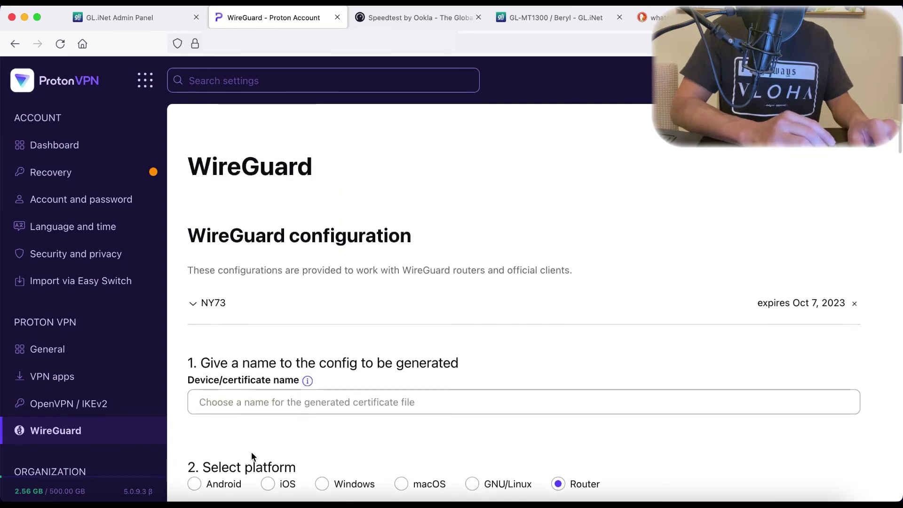
{"action": "scroll", "coordinate": [251, 451], "scroll_direction": "down", "scroll_amount": 3}
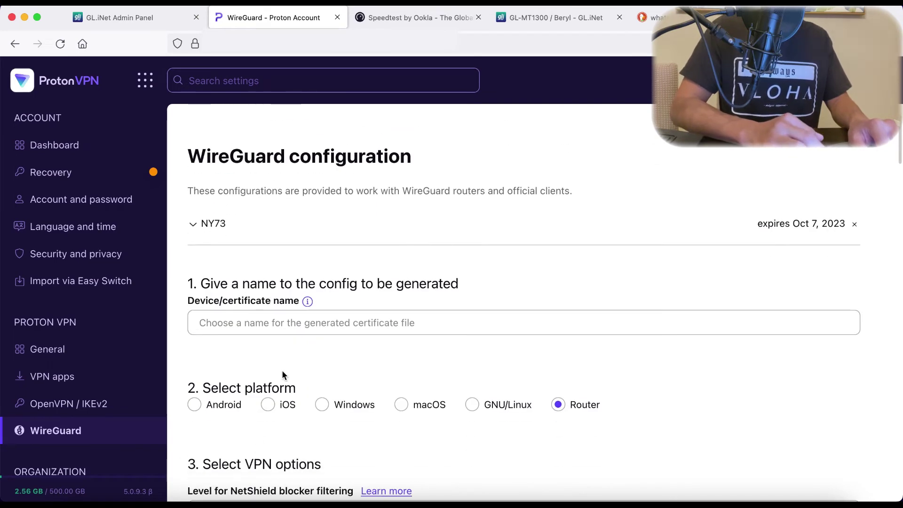
Step: Name the config CH17 and create it for Zurich server CH#17
{"action": "left_click", "coordinate": [268, 324]}
{"action": "type", "text": "CH"}
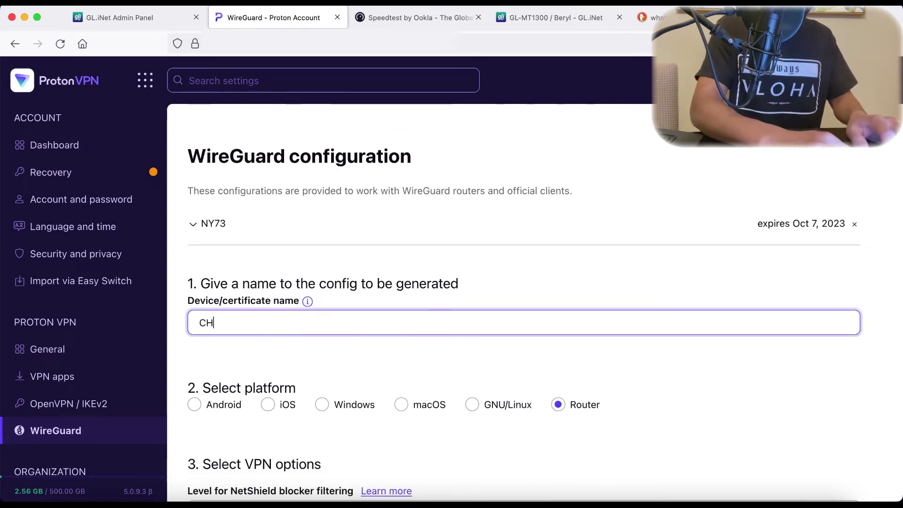
{"action": "type", "text": "17"}
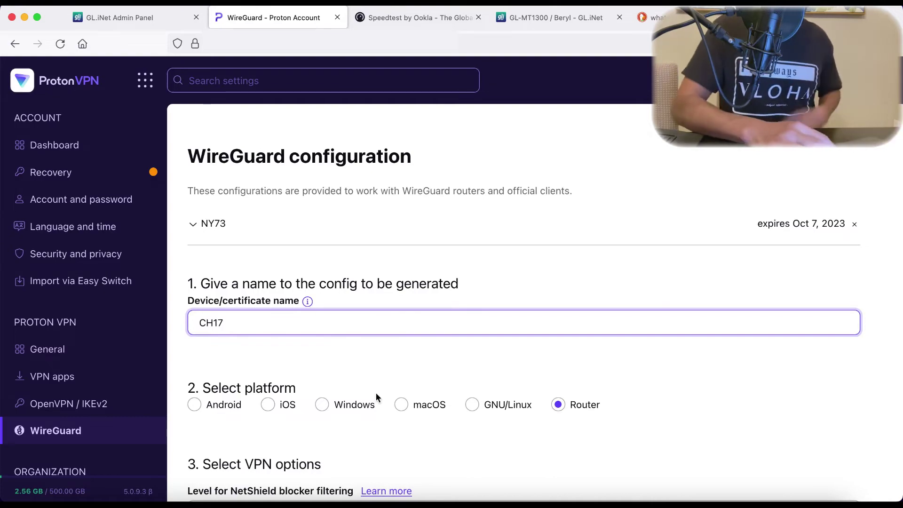
{"action": "scroll", "coordinate": [459, 461], "scroll_direction": "down", "scroll_amount": 20}
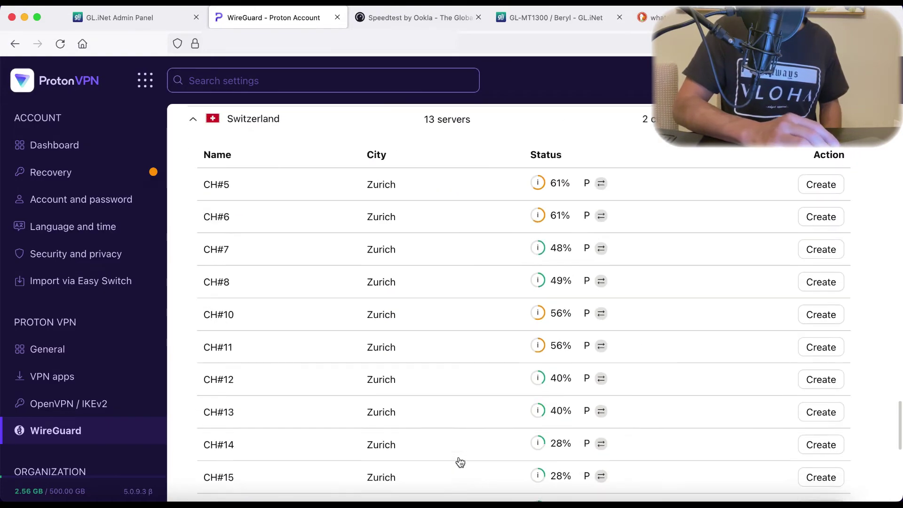
{"action": "scroll", "coordinate": [459, 462], "scroll_direction": "down", "scroll_amount": 7}
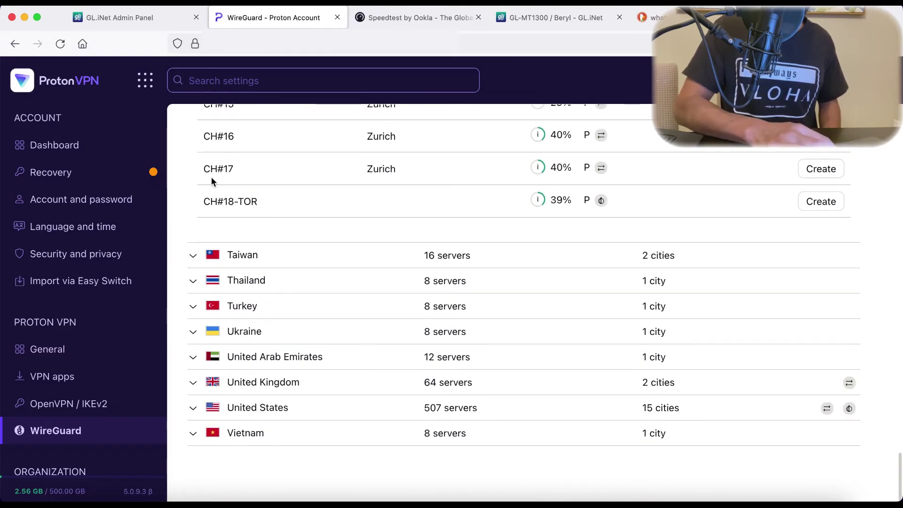
{"action": "scroll", "coordinate": [284, 193], "scroll_direction": "up", "scroll_amount": 20}
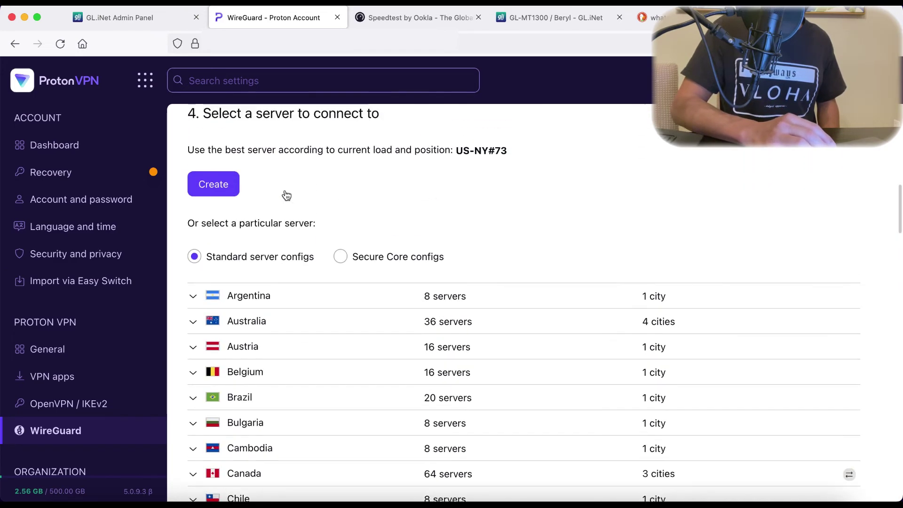
{"action": "scroll", "coordinate": [286, 195], "scroll_direction": "up", "scroll_amount": 8}
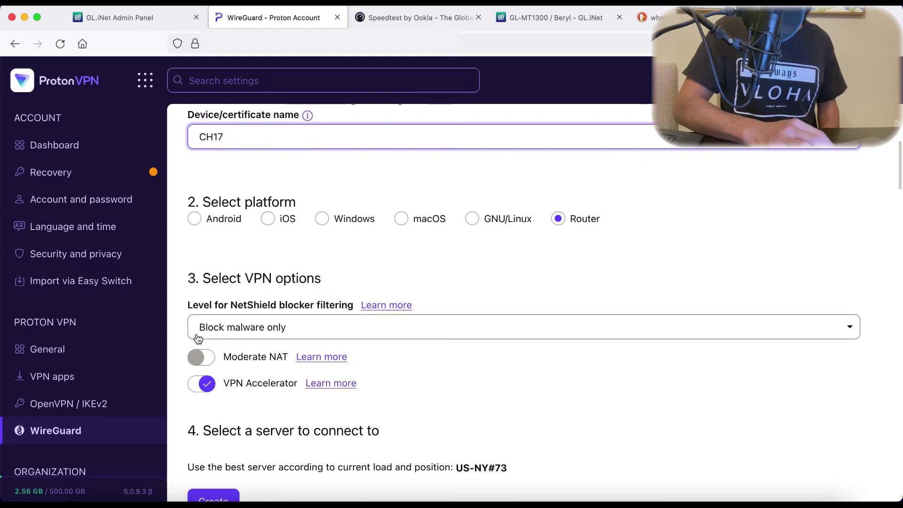
{"action": "scroll", "coordinate": [371, 405], "scroll_direction": "down", "scroll_amount": 3}
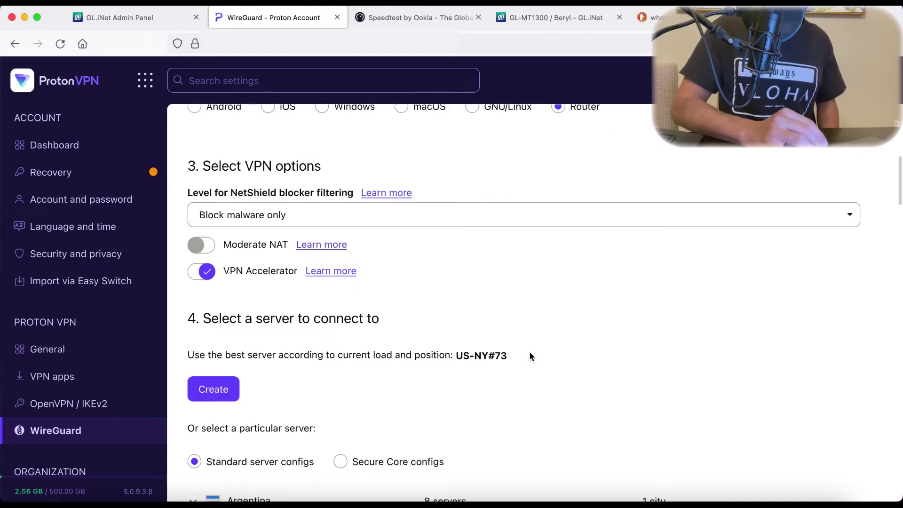
{"action": "scroll", "coordinate": [530, 355], "scroll_direction": "down", "scroll_amount": 20}
{"action": "scroll", "coordinate": [530, 355], "scroll_direction": "down", "scroll_amount": 7}
{"action": "scroll", "coordinate": [527, 357], "scroll_direction": "up", "scroll_amount": 4}
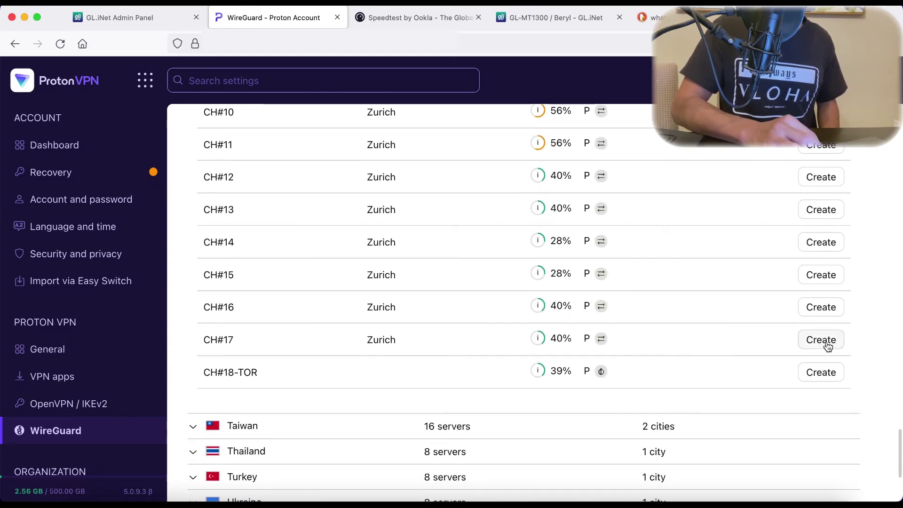
{"action": "left_click", "coordinate": [830, 346]}
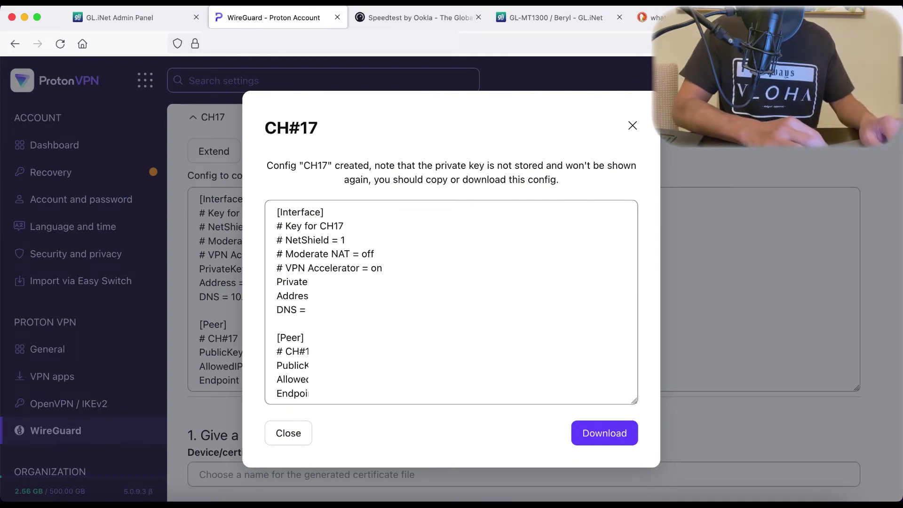
Step: Copy the full CH17 config text and return to the router's admin panel
{"action": "left_click", "coordinate": [450, 301]}
{"action": "key", "text": "super+a"}
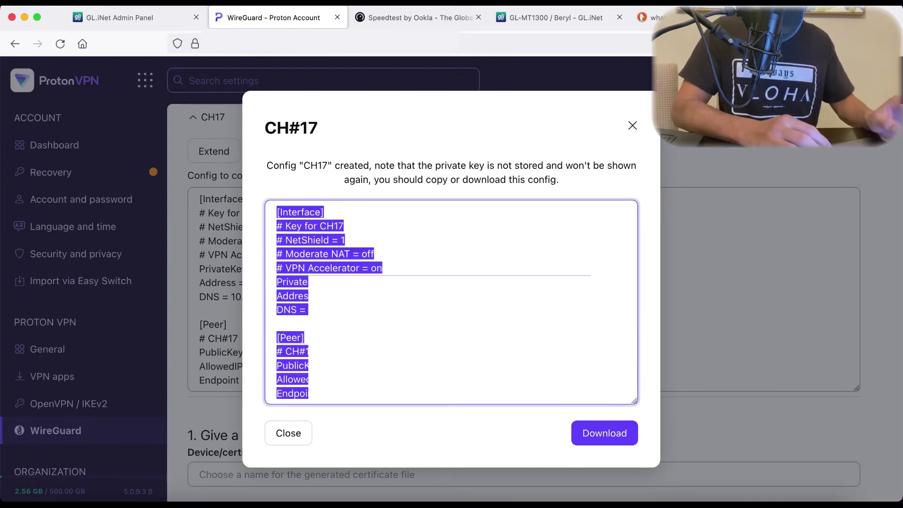
{"action": "left_click", "coordinate": [120, 18]}
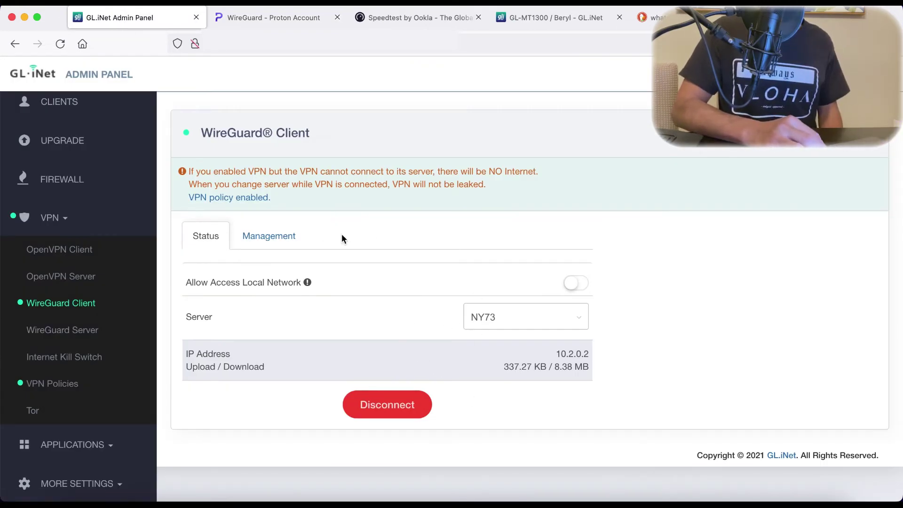
Step: Add a new WireGuard profile from the pasted CH17 Proton configuration
{"action": "left_click", "coordinate": [271, 241]}
{"action": "left_click", "coordinate": [377, 367]}
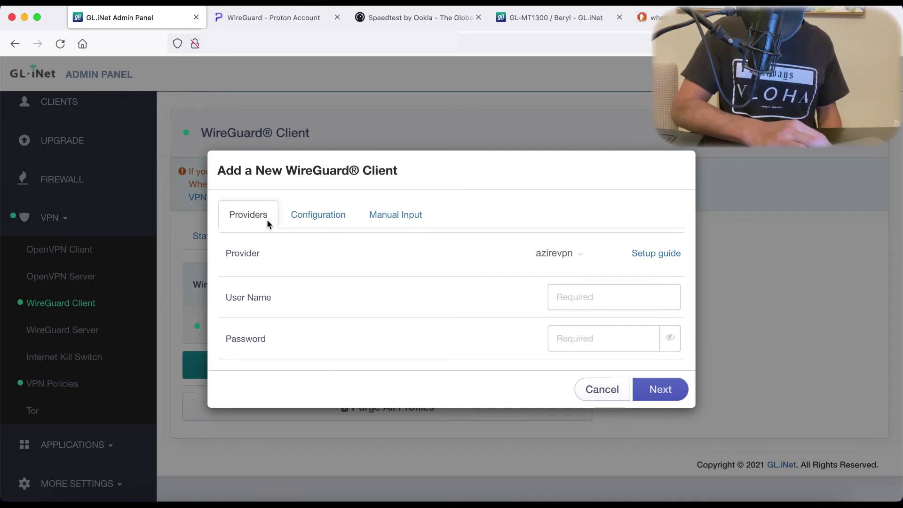
{"action": "left_click", "coordinate": [323, 216]}
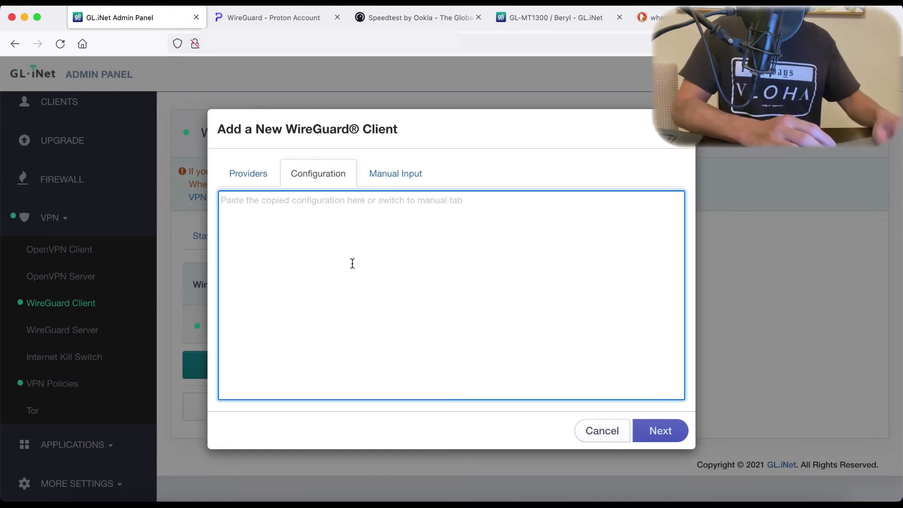
{"action": "key", "text": "super+v"}
{"action": "left_click_drag", "start_coordinate": [260, 213], "coordinate": [283, 213]}
{"action": "left_click", "coordinate": [316, 214]}
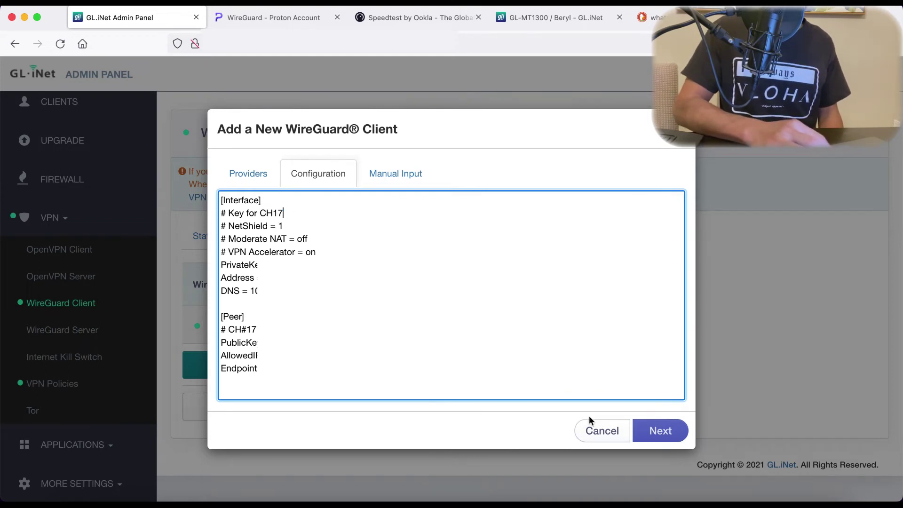
{"action": "left_click", "coordinate": [665, 431]}
Step: Name the new profile CH17 and save it
{"action": "left_click", "coordinate": [607, 287]}
{"action": "type", "text": "CH"}
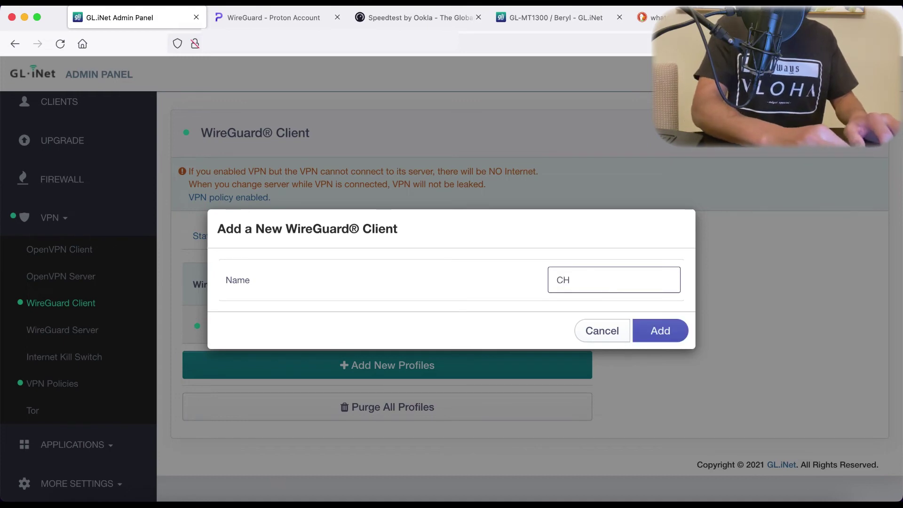
{"action": "type", "text": "17"}
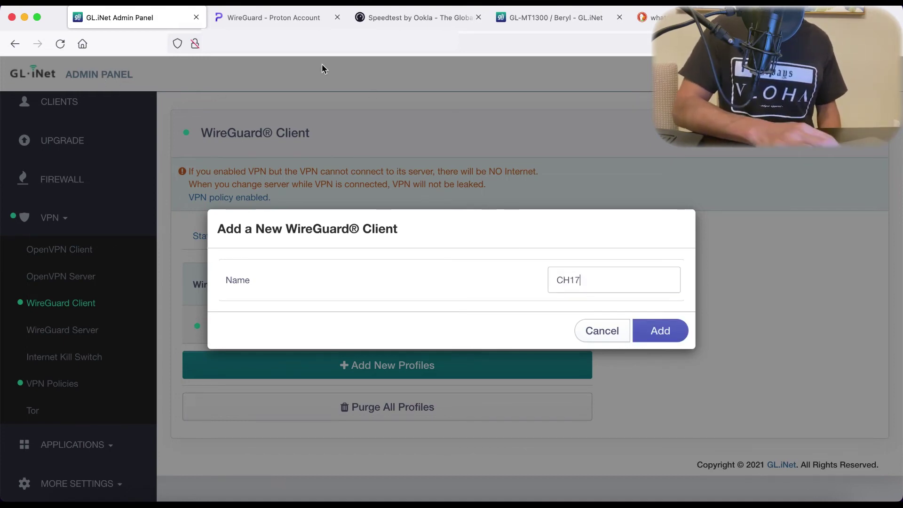
{"action": "left_click", "coordinate": [672, 336]}
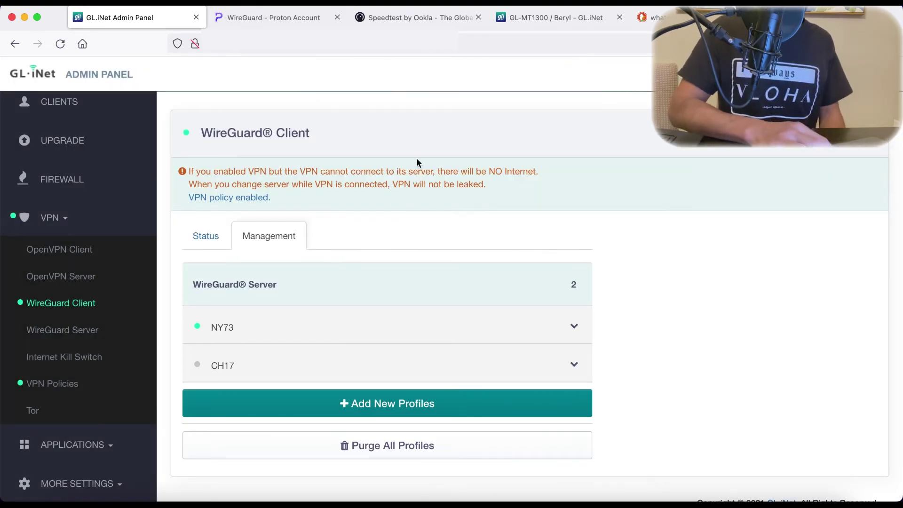
Step: Switch the WireGuard client from NY73 to the CH17 server
{"action": "left_click", "coordinate": [207, 244]}
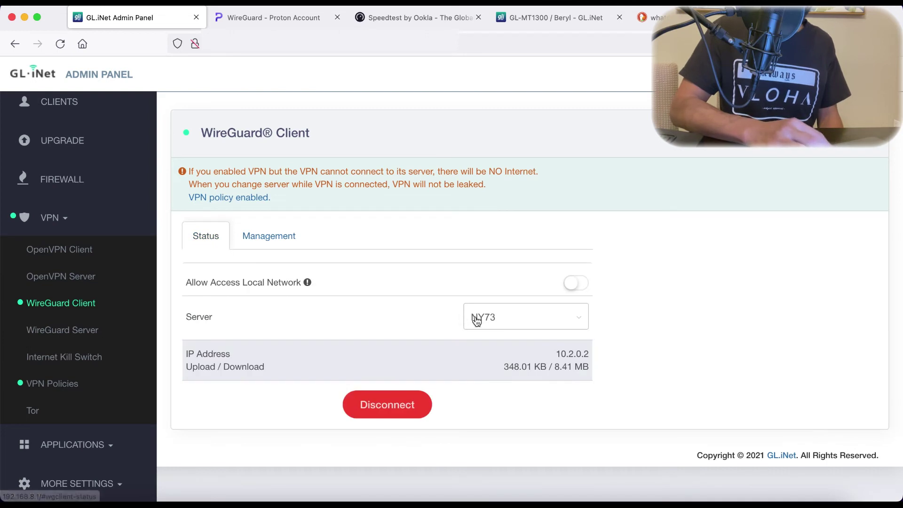
{"action": "left_click", "coordinate": [494, 318]}
{"action": "left_click", "coordinate": [500, 369]}
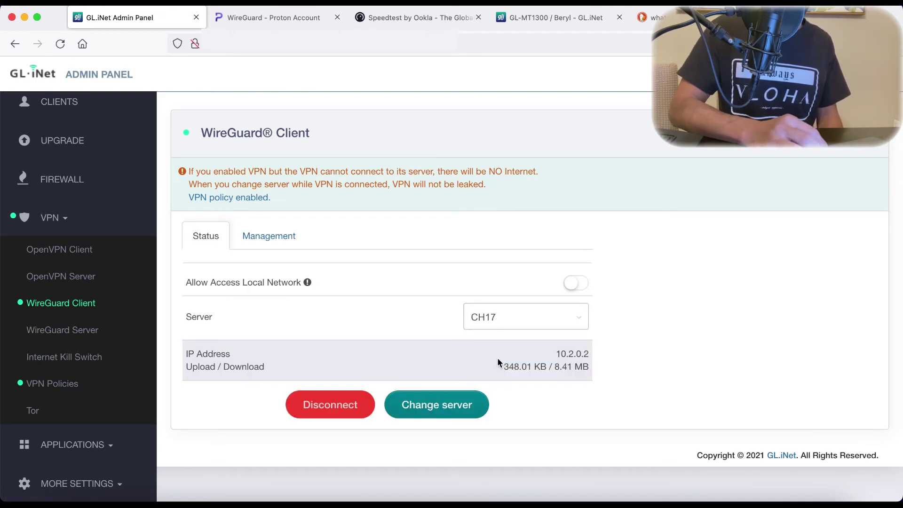
{"action": "left_click", "coordinate": [448, 407]}
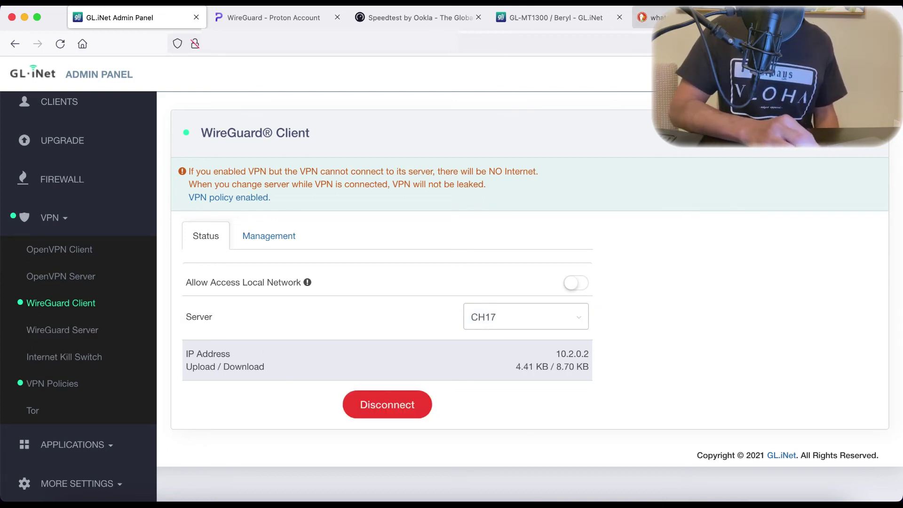
Step: Re-run the 'whats my ip' lookup to confirm the Zurich IP 185.159.157.44, then return to the router panel
{"action": "left_click", "coordinate": [648, 18]}
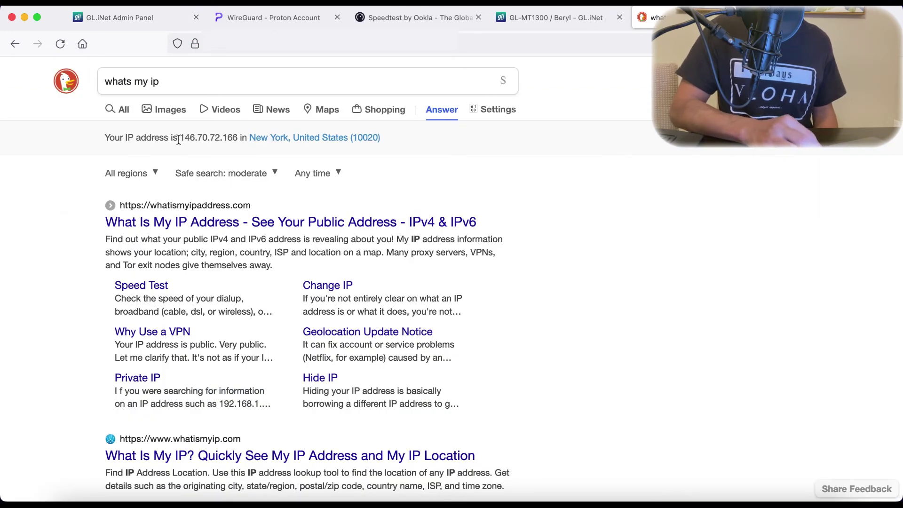
{"action": "left_click_drag", "start_coordinate": [180, 139], "coordinate": [238, 140]}
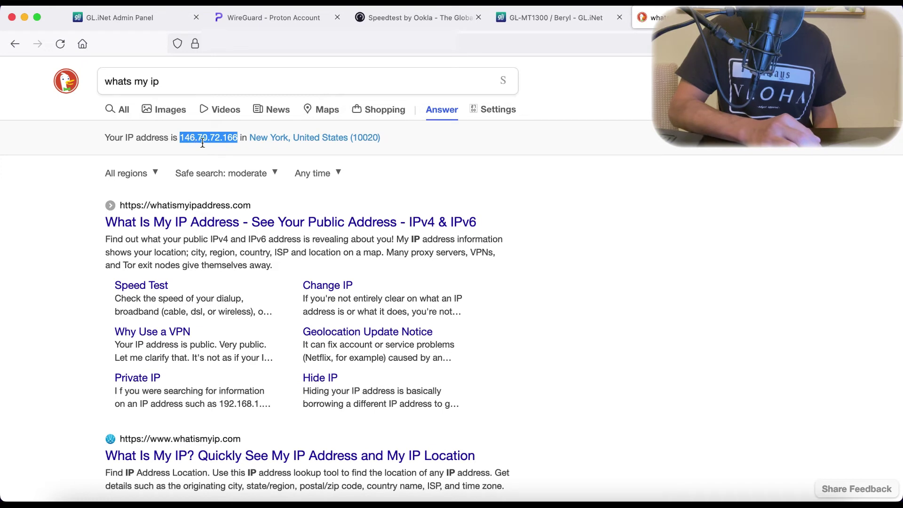
{"action": "left_click", "coordinate": [304, 88]}
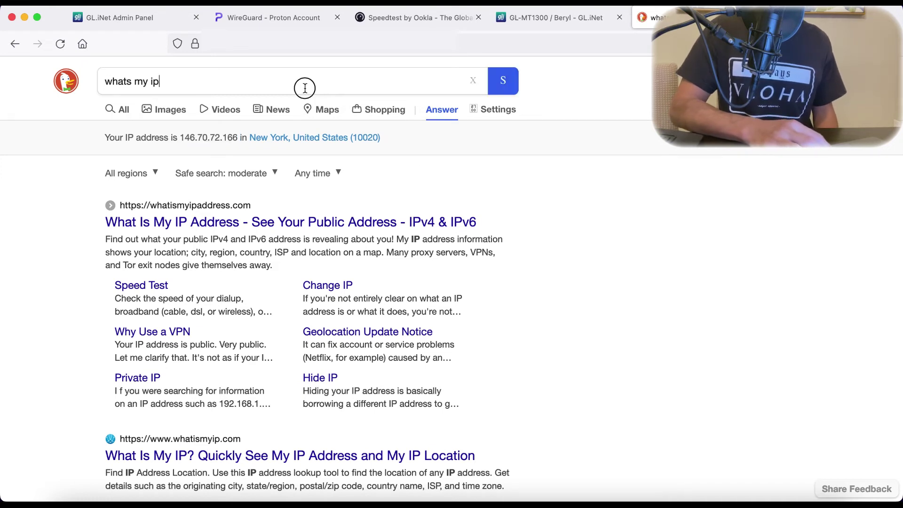
{"action": "key", "text": "Return"}
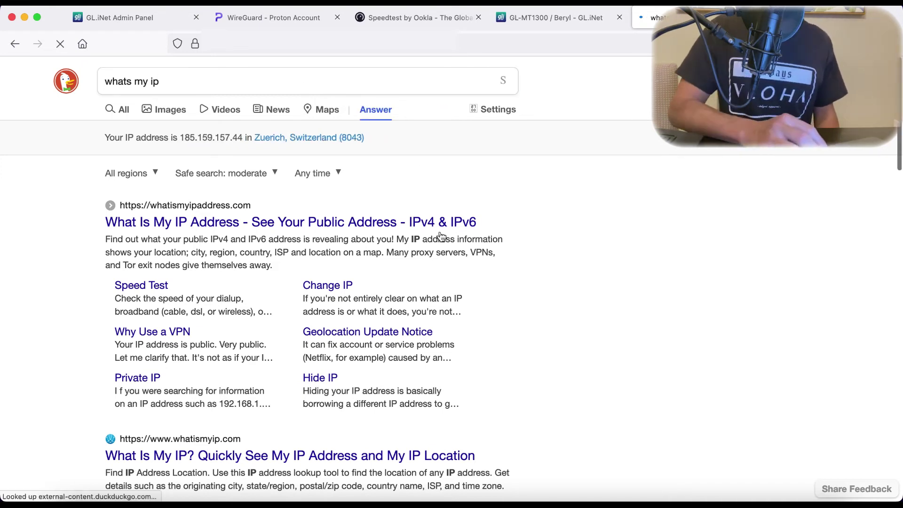
{"action": "left_click_drag", "start_coordinate": [180, 137], "coordinate": [244, 139]}
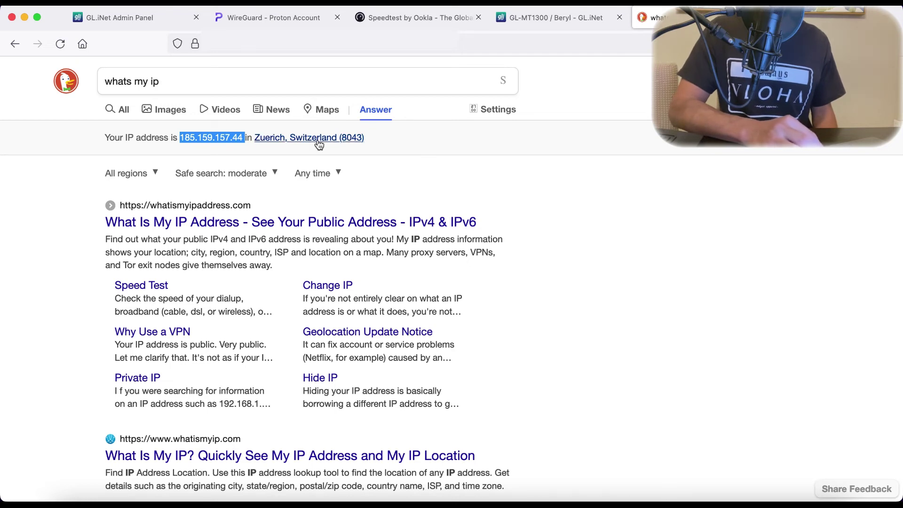
{"action": "key", "text": "super+1"}
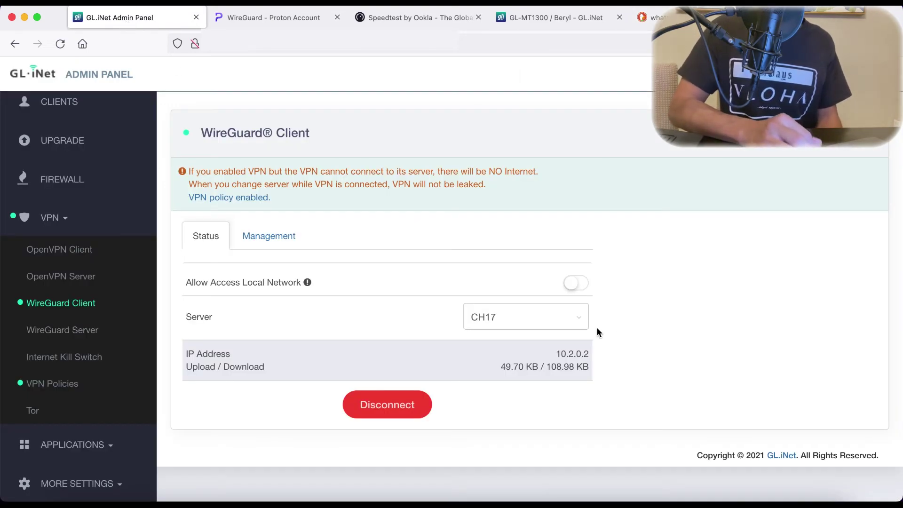
{"action": "left_click", "coordinate": [550, 318]}
{"action": "left_click", "coordinate": [541, 346]}
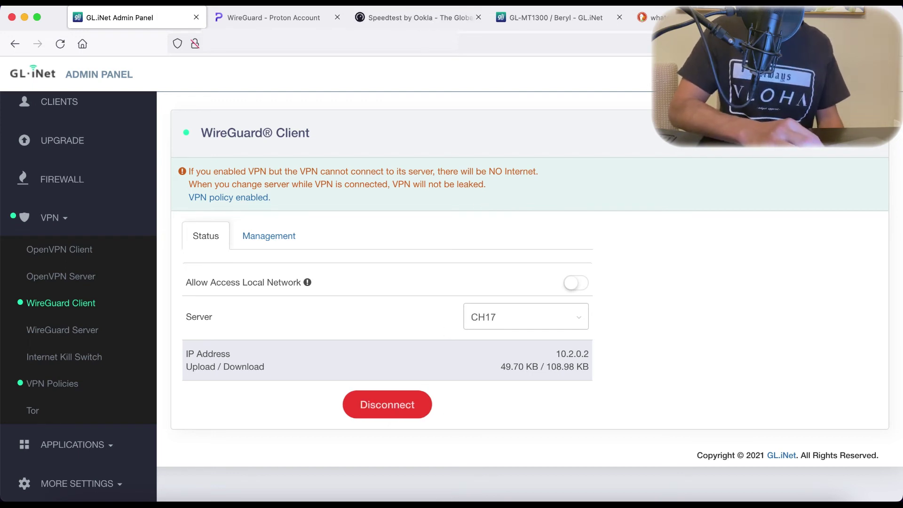
{"action": "key", "text": "super+3"}
Step: Run a speed test over CH17: 68.09 Mbps down, 20.66 Mbps up, 222 ms ping
{"action": "left_click", "coordinate": [393, 254]}
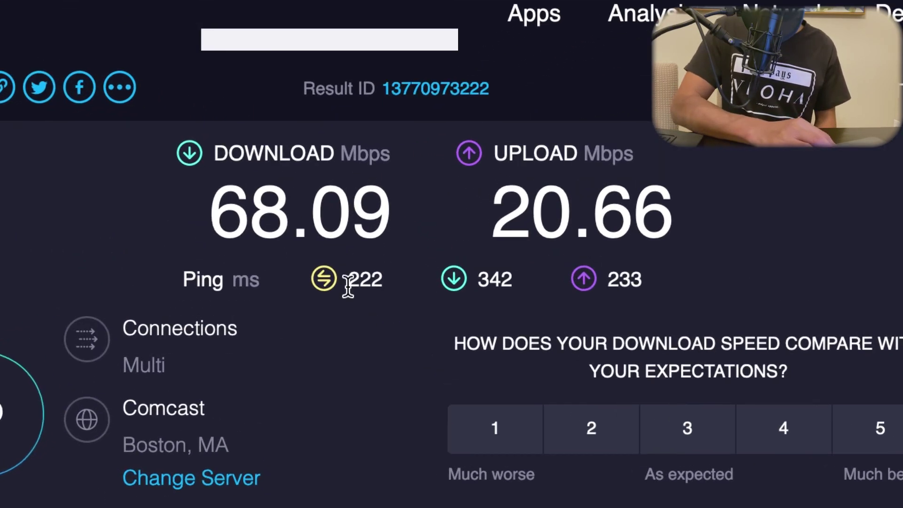
{"action": "left_click_drag", "start_coordinate": [368, 211], "coordinate": [387, 212]}
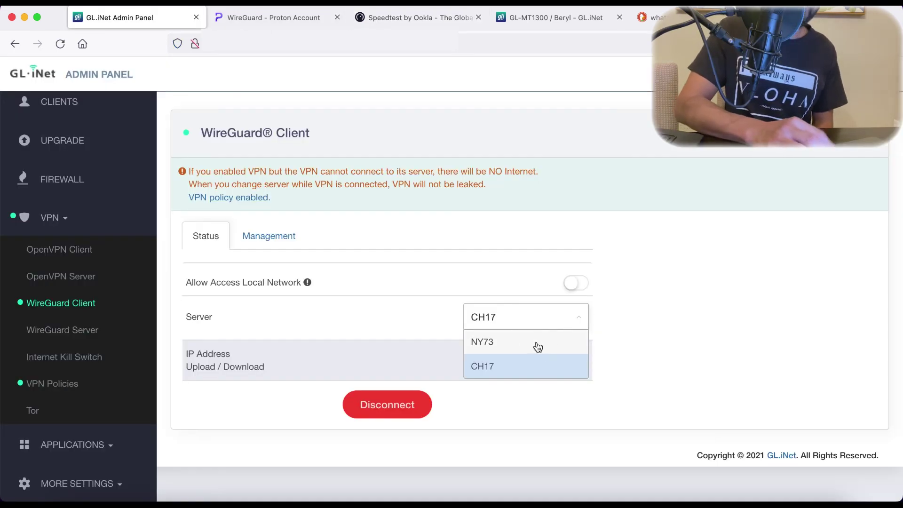
Step: Switch the WireGuard client back to NY73 and start a new speed test
{"action": "left_click", "coordinate": [538, 347]}
{"action": "left_click", "coordinate": [435, 406]}
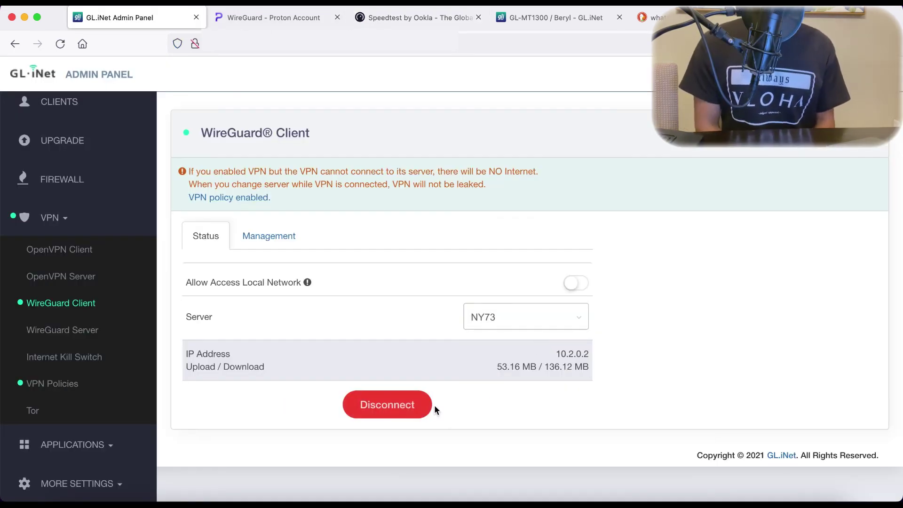
{"action": "key", "text": "ctrl+Tab"}
{"action": "left_click", "coordinate": [426, 241]}
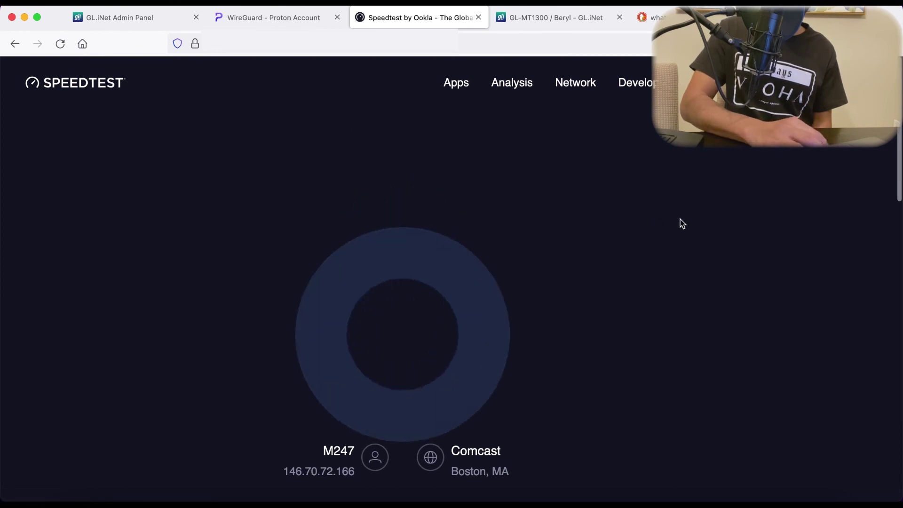